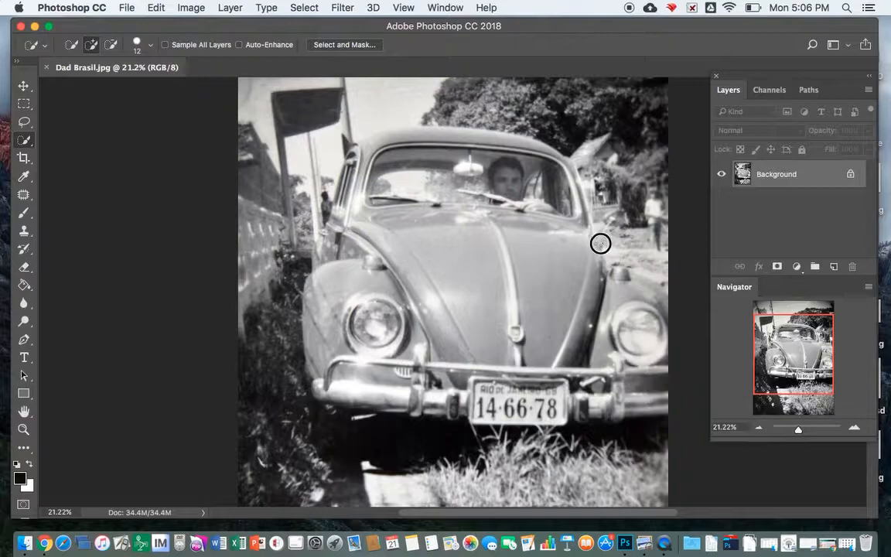
Step: Select the car's roof, hood, both front fenders and headlights with the Quick Selection tool
{"action": "left_click_drag", "start_coordinate": [585, 230], "coordinate": [573, 186]}
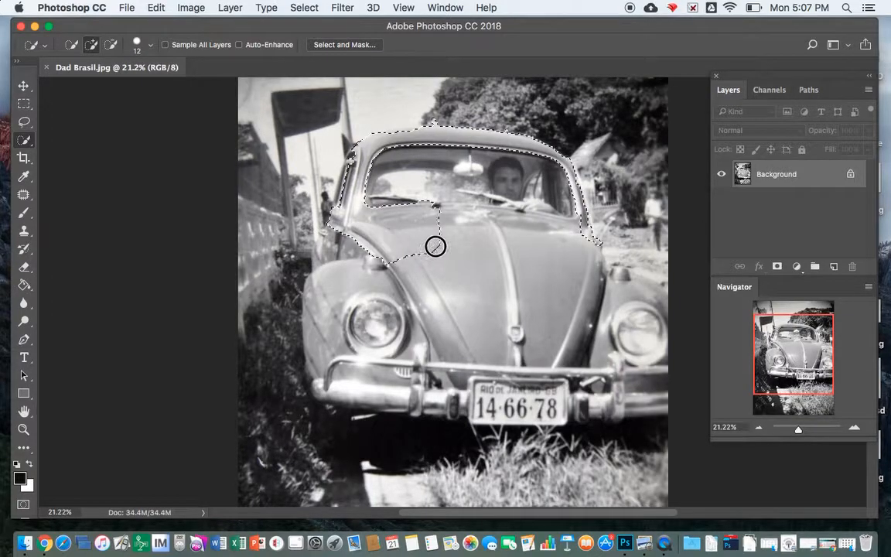
{"action": "left_click_drag", "start_coordinate": [443, 245], "coordinate": [490, 245]}
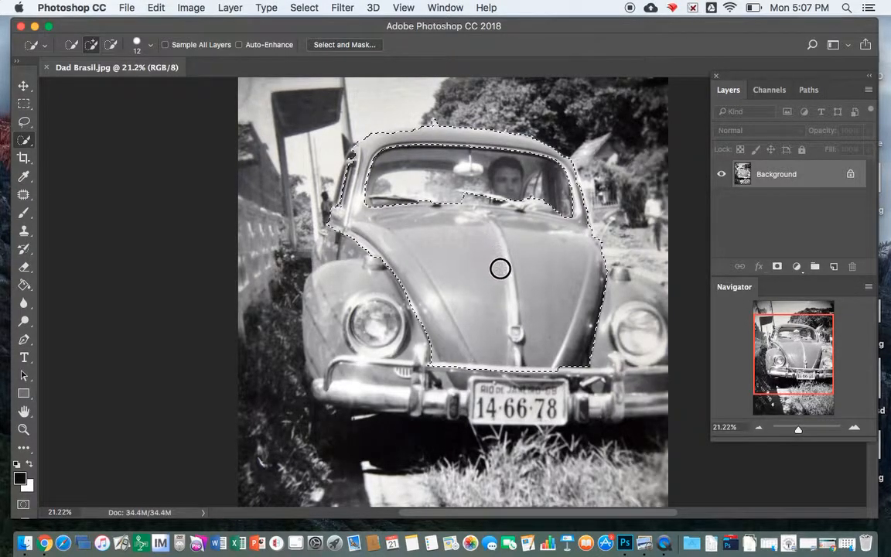
{"action": "mouse_move", "coordinate": [449, 330]}
{"action": "left_mouse_down"}
{"action": "mouse_move", "coordinate": [372, 329]}
{"action": "mouse_move", "coordinate": [381, 334]}
{"action": "mouse_move", "coordinate": [335, 311]}
{"action": "mouse_move", "coordinate": [326, 278]}
{"action": "left_mouse_up"}
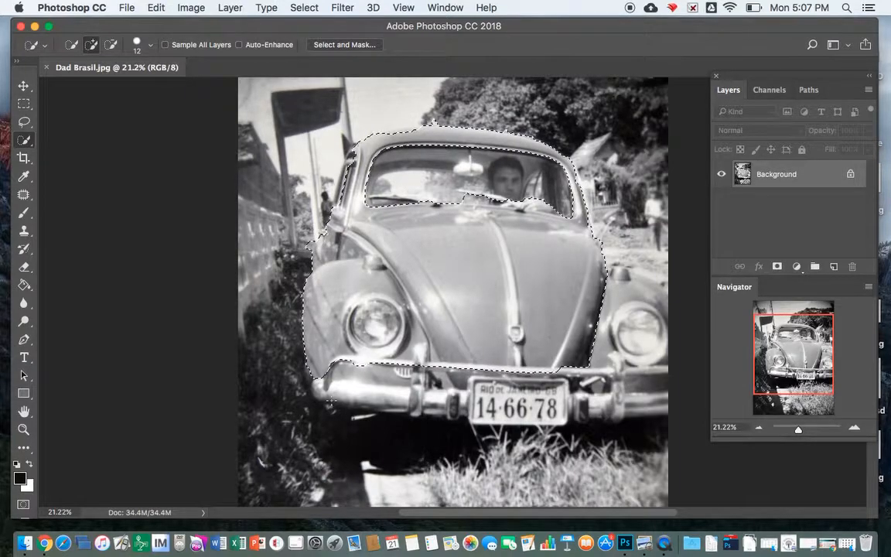
{"action": "left_click_drag", "start_coordinate": [335, 376], "coordinate": [389, 377]}
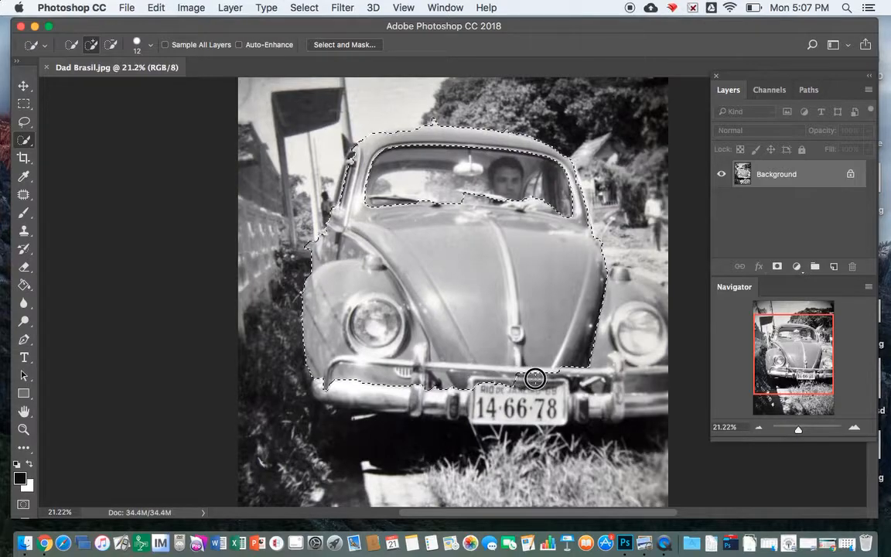
{"action": "mouse_move", "coordinate": [634, 385]}
{"action": "left_mouse_down"}
{"action": "mouse_move", "coordinate": [659, 385]}
{"action": "mouse_move", "coordinate": [651, 321]}
{"action": "left_mouse_up"}
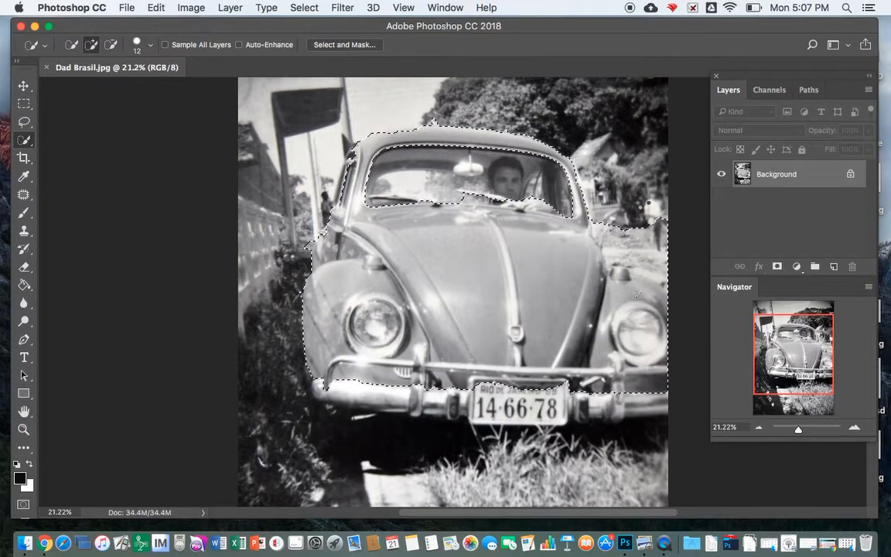
Step: Subtract the ground and background above the fender on the photo's right side from the car selection
{"action": "left_click_drag", "start_coordinate": [800, 431], "coordinate": [804, 431]}
{"action": "left_click_drag", "start_coordinate": [821, 359], "coordinate": [842, 336]}
{"action": "left_click_drag", "start_coordinate": [512, 24], "coordinate": [329, 24]}
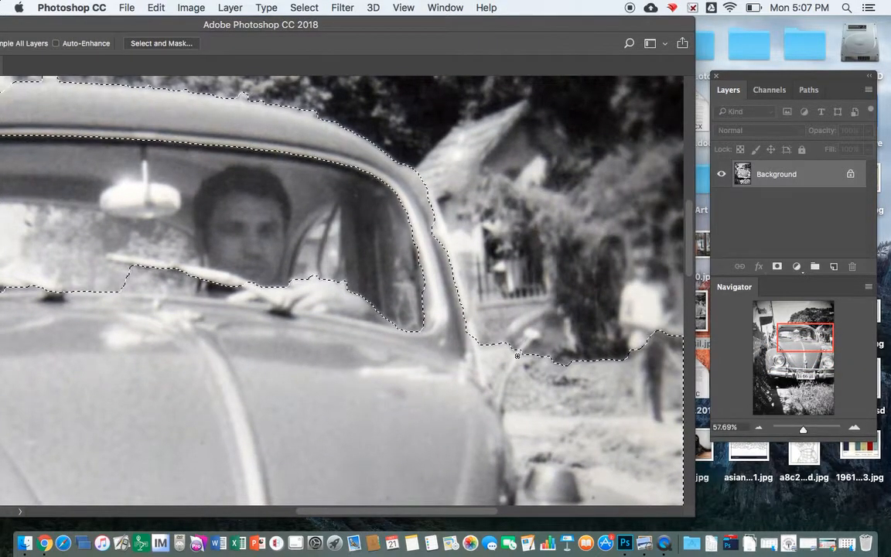
{"action": "mouse_move", "coordinate": [527, 354]}
{"action": "left_mouse_down"}
{"action": "mouse_move", "coordinate": [514, 391]}
{"action": "mouse_move", "coordinate": [478, 355]}
{"action": "mouse_move", "coordinate": [492, 393]}
{"action": "mouse_move", "coordinate": [544, 442]}
{"action": "mouse_move", "coordinate": [634, 475]}
{"action": "left_mouse_up"}
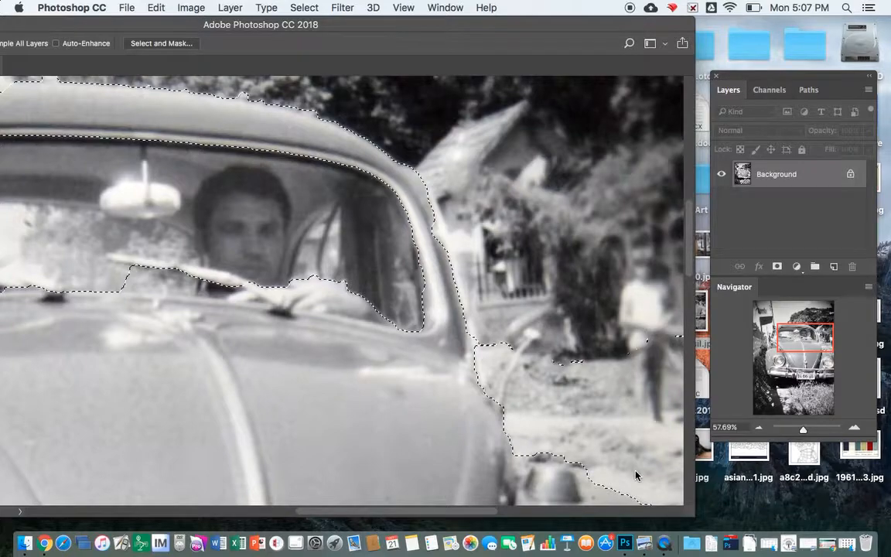
{"action": "scroll", "coordinate": [636, 476], "scroll_direction": "down", "scroll_amount": 5}
{"action": "left_click_drag", "start_coordinate": [799, 430], "coordinate": [797, 430]}
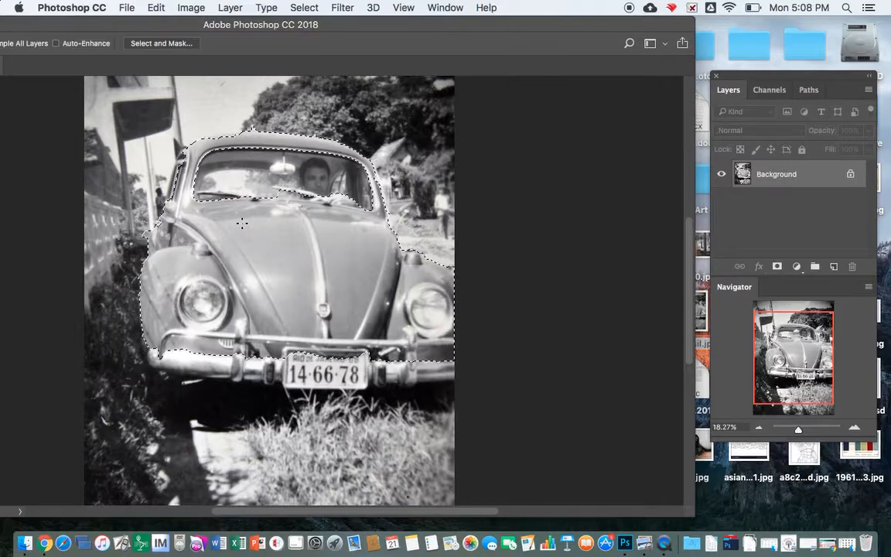
Step: Switch the selection to Quick Mask mode for checking the edges around the car's roof
{"action": "left_click_drag", "start_coordinate": [798, 432], "coordinate": [801, 429]}
{"action": "left_click_drag", "start_coordinate": [786, 348], "coordinate": [779, 318]}
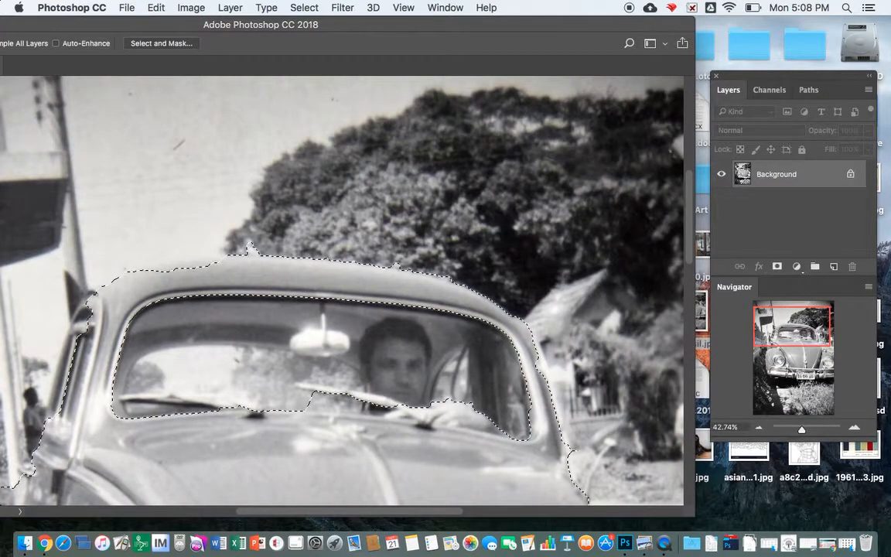
{"action": "key", "text": "q"}
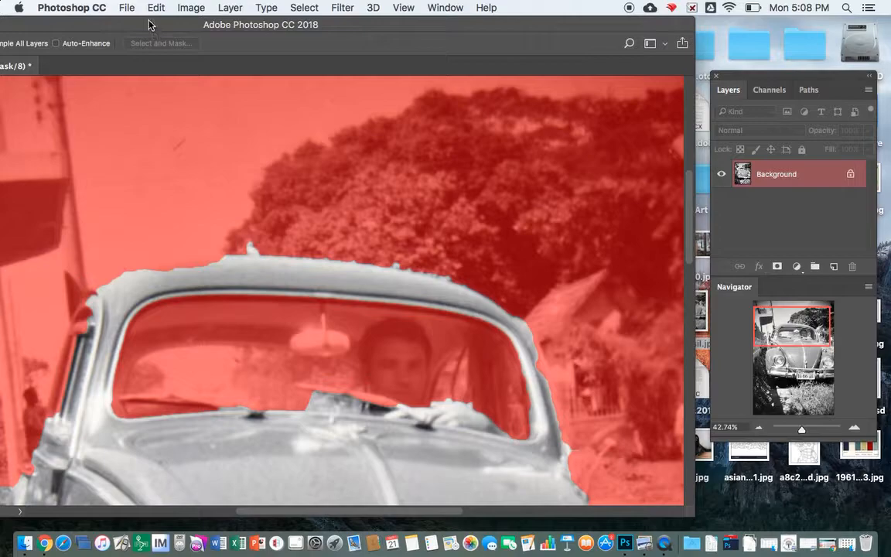
{"action": "left_click_drag", "start_coordinate": [150, 26], "coordinate": [303, 7]}
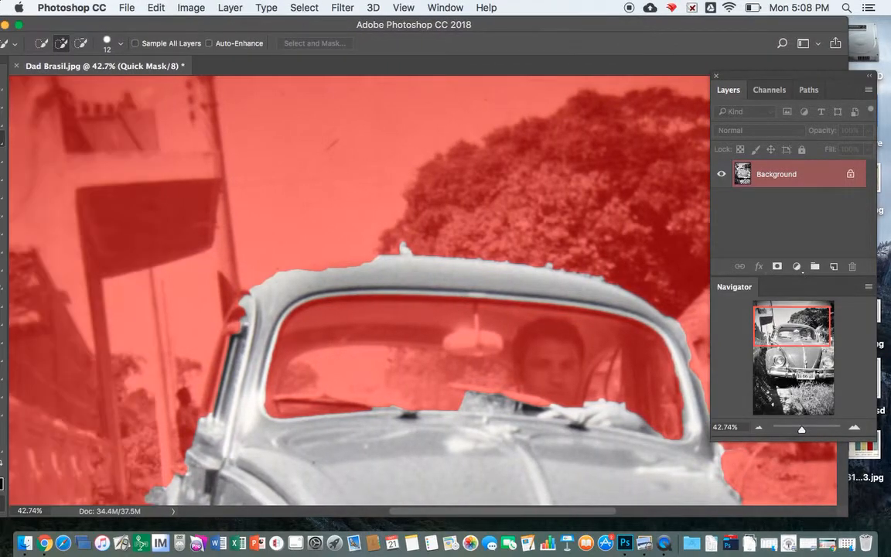
{"action": "left_click_drag", "start_coordinate": [163, 24], "coordinate": [239, 15]}
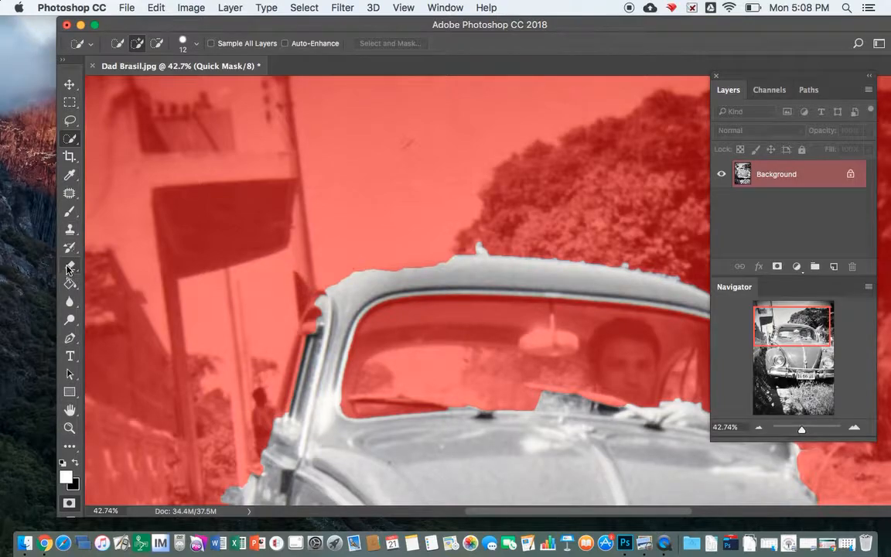
Step: With an 80 px soft Brush, mask part of the roof's upper edge in black, and paint it back in white
{"action": "left_click", "coordinate": [70, 213]}
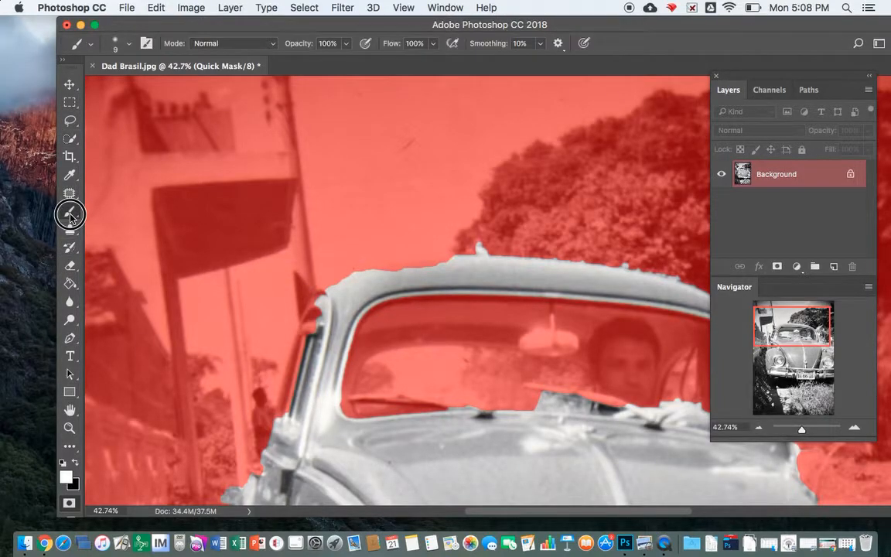
{"action": "left_click", "coordinate": [75, 462]}
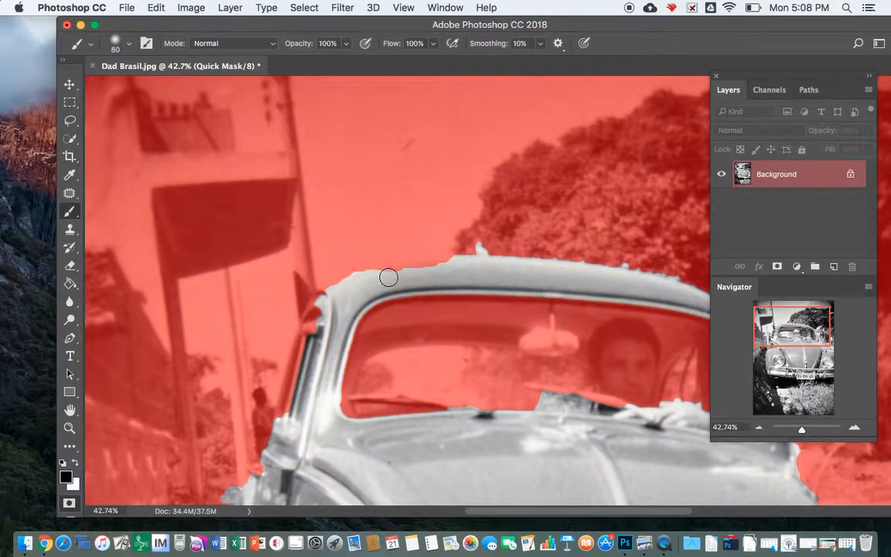
{"action": "mouse_move", "coordinate": [438, 262]}
{"action": "left_mouse_down"}
{"action": "mouse_move", "coordinate": [464, 265]}
{"action": "mouse_move", "coordinate": [396, 269]}
{"action": "left_mouse_up"}
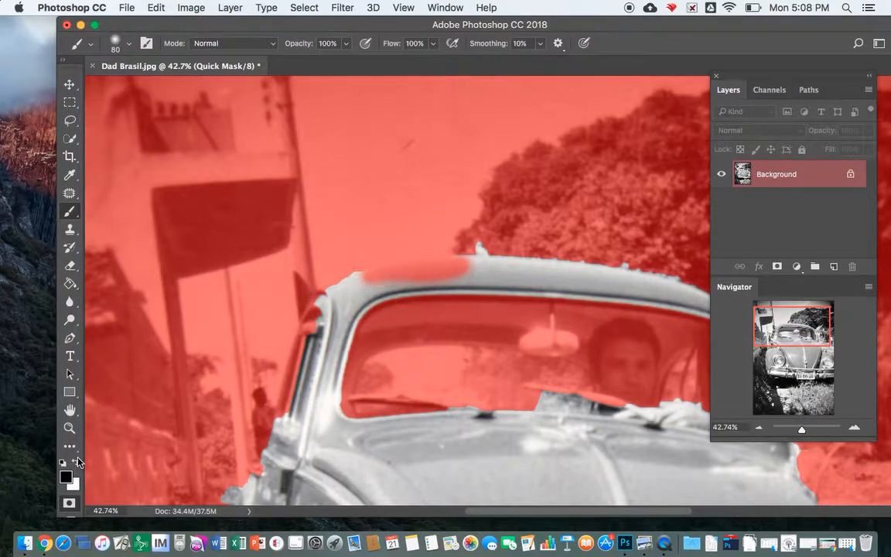
{"action": "mouse_move", "coordinate": [457, 269]}
{"action": "left_mouse_down"}
{"action": "mouse_move", "coordinate": [388, 276]}
{"action": "mouse_move", "coordinate": [352, 294]}
{"action": "mouse_move", "coordinate": [387, 266]}
{"action": "mouse_move", "coordinate": [490, 266]}
{"action": "left_mouse_up"}
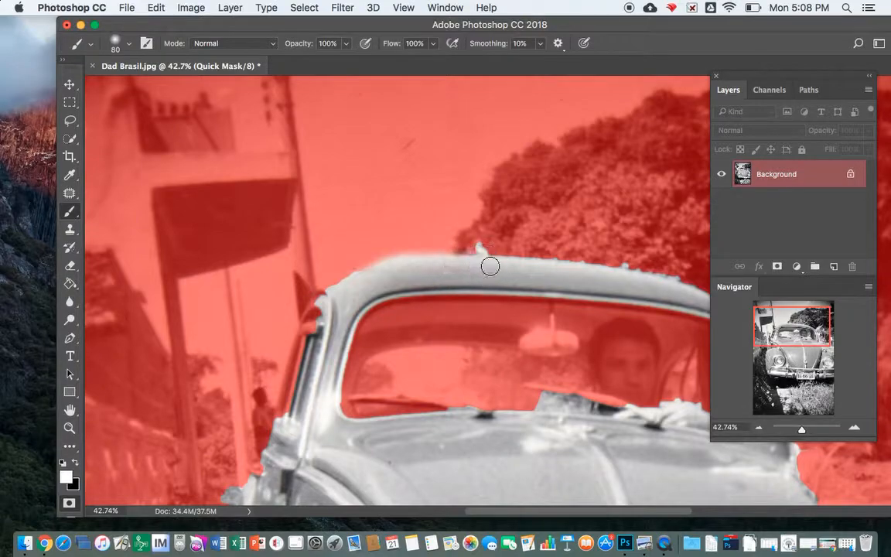
Step: Choose the Hard Round brush at 80 px and paint a crisp white edge along the roof's left curve and top
{"action": "left_click", "coordinate": [129, 45]}
{"action": "left_click", "coordinate": [153, 185]}
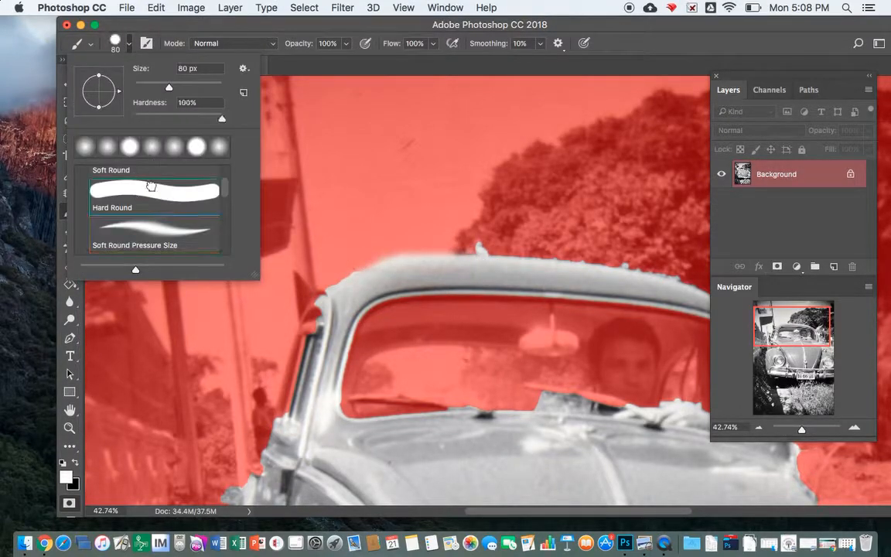
{"action": "left_click", "coordinate": [421, 262]}
{"action": "mouse_move", "coordinate": [408, 258]}
{"action": "left_mouse_down"}
{"action": "mouse_move", "coordinate": [332, 290]}
{"action": "mouse_move", "coordinate": [317, 306]}
{"action": "mouse_move", "coordinate": [284, 420]}
{"action": "mouse_move", "coordinate": [304, 338]}
{"action": "mouse_move", "coordinate": [323, 314]}
{"action": "left_mouse_up"}
{"action": "mouse_move", "coordinate": [395, 265]}
{"action": "left_mouse_down"}
{"action": "mouse_move", "coordinate": [325, 296]}
{"action": "mouse_move", "coordinate": [386, 264]}
{"action": "mouse_move", "coordinate": [539, 269]}
{"action": "left_mouse_up"}
Step: Paint white along the roof's upper edge beneath the trees to add missing parts of the roof to the selection
{"action": "left_click_drag", "start_coordinate": [801, 430], "coordinate": [808, 430]}
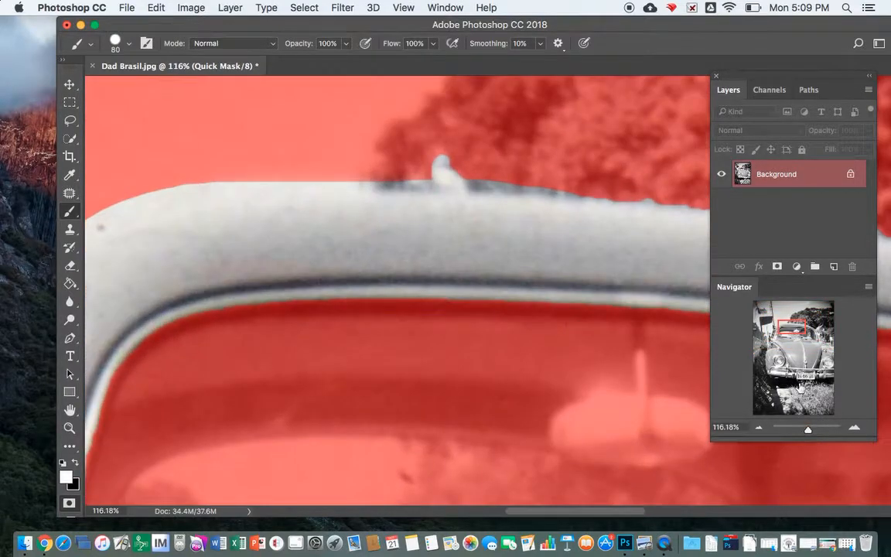
{"action": "left_click_drag", "start_coordinate": [794, 334], "coordinate": [801, 323]}
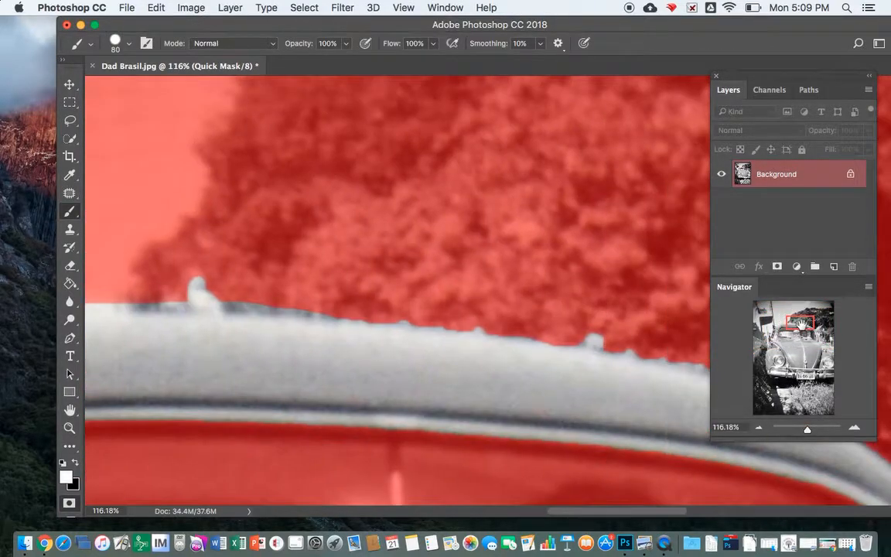
{"action": "mouse_move", "coordinate": [561, 367]}
{"action": "left_mouse_down"}
{"action": "mouse_move", "coordinate": [330, 338]}
{"action": "mouse_move", "coordinate": [246, 341]}
{"action": "mouse_move", "coordinate": [182, 331]}
{"action": "left_mouse_up"}
{"action": "left_click_drag", "start_coordinate": [598, 367], "coordinate": [720, 392]}
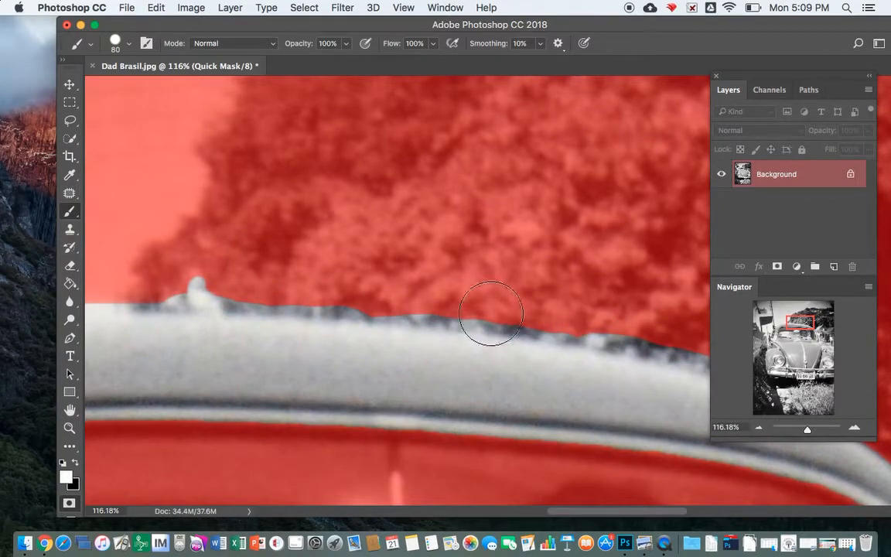
Step: Paint black over the background beside the car's door and front fender on the photo's left side
{"action": "left_click_drag", "start_coordinate": [796, 323], "coordinate": [756, 350]}
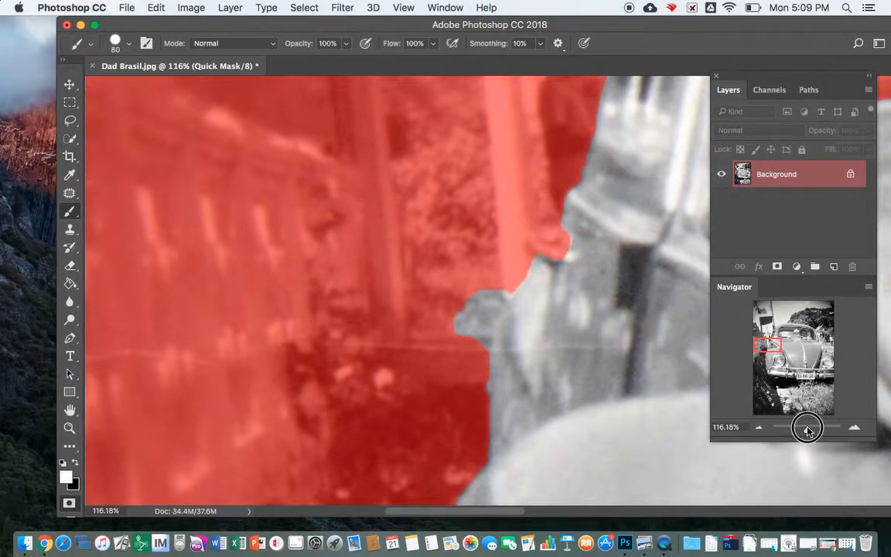
{"action": "left_click_drag", "start_coordinate": [808, 429], "coordinate": [805, 430]}
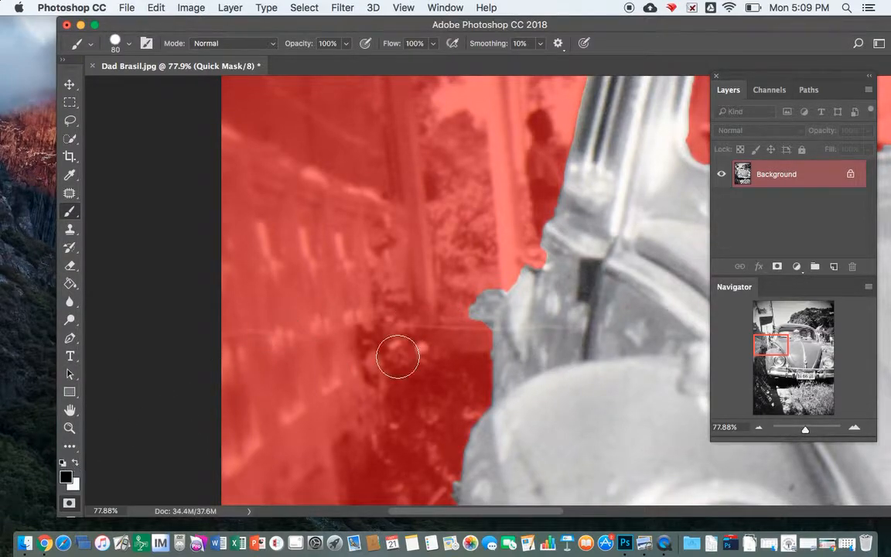
{"action": "mouse_move", "coordinate": [477, 325]}
{"action": "left_mouse_down"}
{"action": "mouse_move", "coordinate": [497, 318]}
{"action": "mouse_move", "coordinate": [519, 272]}
{"action": "mouse_move", "coordinate": [507, 363]}
{"action": "mouse_move", "coordinate": [456, 416]}
{"action": "left_mouse_up"}
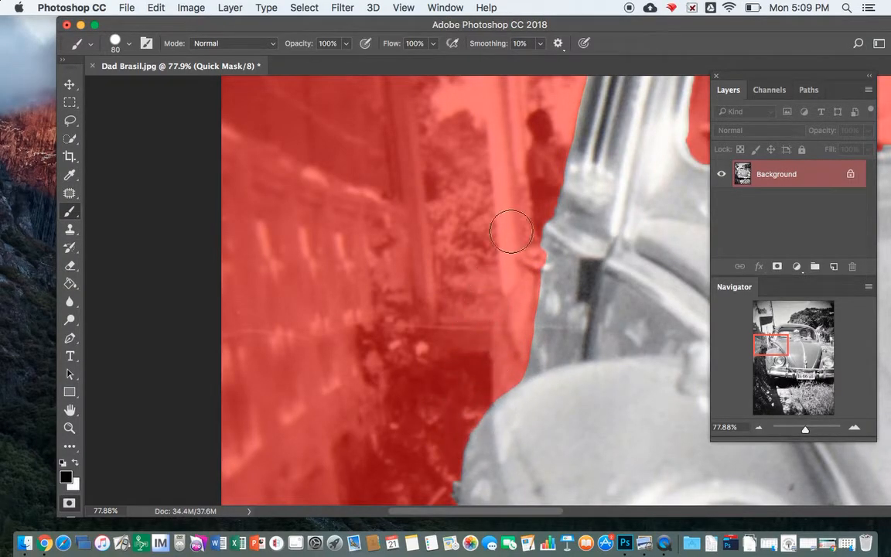
Step: Mask out the background in black along the hood's side, the windshield pillar and the roof corner on the photo's right
{"action": "left_click_drag", "start_coordinate": [763, 349], "coordinate": [825, 342]}
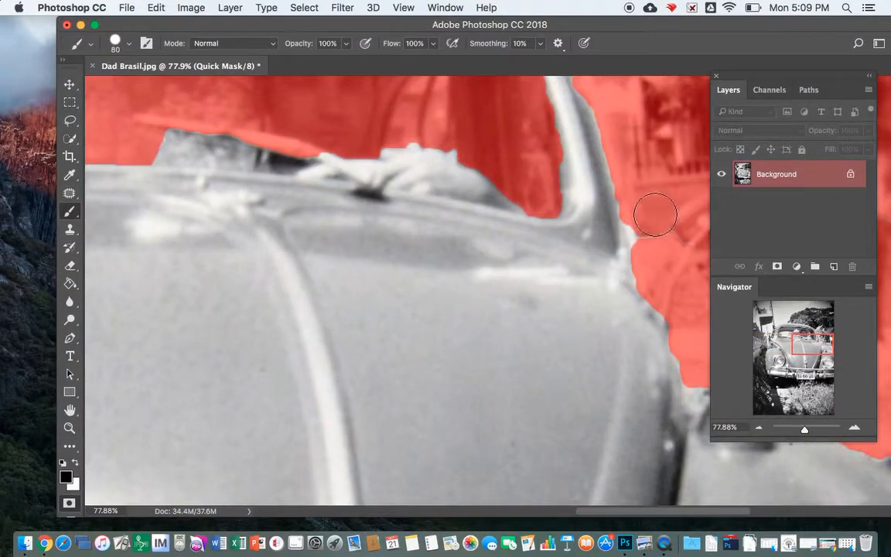
{"action": "mouse_move", "coordinate": [636, 194]}
{"action": "left_mouse_down"}
{"action": "mouse_move", "coordinate": [658, 278]}
{"action": "mouse_move", "coordinate": [684, 320]}
{"action": "mouse_move", "coordinate": [698, 368]}
{"action": "mouse_move", "coordinate": [680, 316]}
{"action": "mouse_move", "coordinate": [654, 277]}
{"action": "mouse_move", "coordinate": [595, 91]}
{"action": "left_mouse_up"}
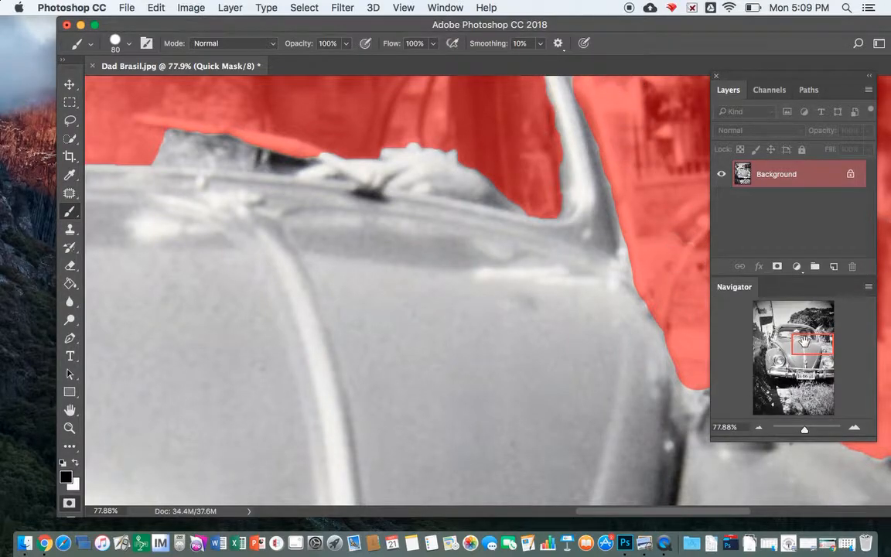
{"action": "left_click_drag", "start_coordinate": [804, 341], "coordinate": [800, 330]}
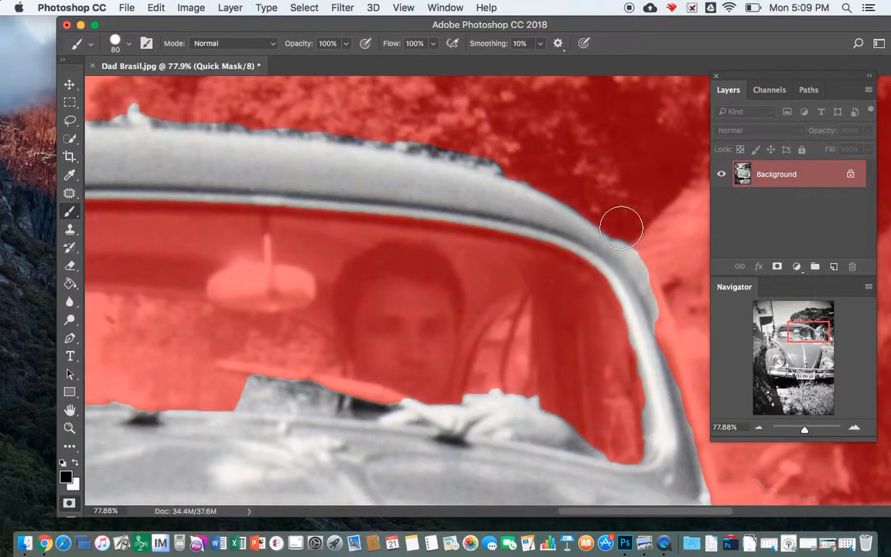
{"action": "mouse_move", "coordinate": [624, 225]}
{"action": "left_mouse_down"}
{"action": "mouse_move", "coordinate": [624, 210]}
{"action": "mouse_move", "coordinate": [675, 323]}
{"action": "left_mouse_up"}
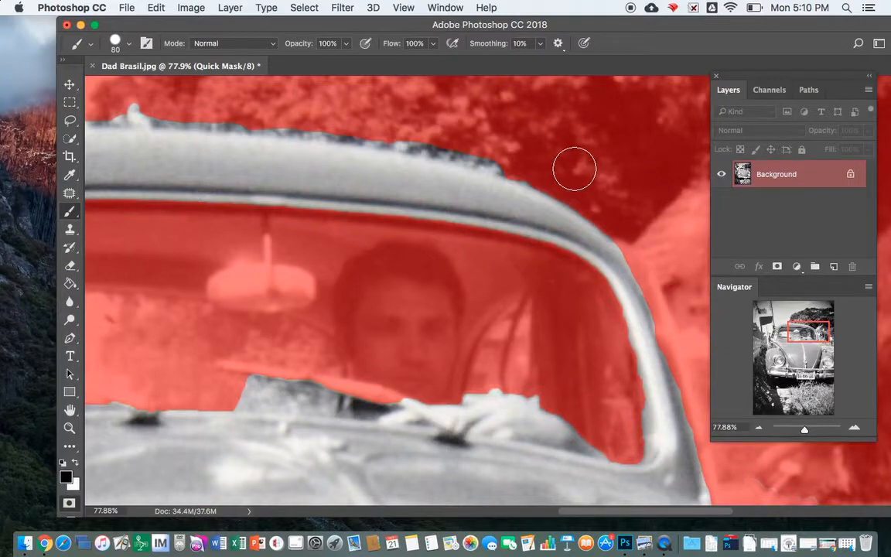
Step: Trim the surplus tree areas and the small bump along the roof's upper edge by painting them black
{"action": "mouse_move", "coordinate": [535, 165]}
{"action": "left_mouse_down"}
{"action": "mouse_move", "coordinate": [400, 122]}
{"action": "mouse_move", "coordinate": [385, 128]}
{"action": "mouse_move", "coordinate": [526, 163]}
{"action": "left_mouse_up"}
{"action": "mouse_move", "coordinate": [437, 137]}
{"action": "left_mouse_down"}
{"action": "mouse_move", "coordinate": [392, 131]}
{"action": "mouse_move", "coordinate": [372, 116]}
{"action": "mouse_move", "coordinate": [367, 125]}
{"action": "mouse_move", "coordinate": [204, 105]}
{"action": "left_mouse_up"}
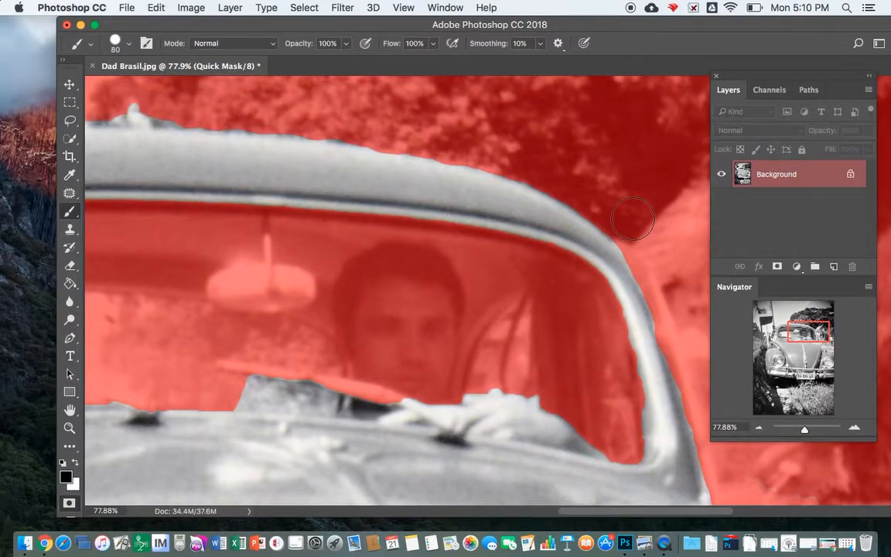
{"action": "left_click_drag", "start_coordinate": [804, 332], "coordinate": [787, 327]}
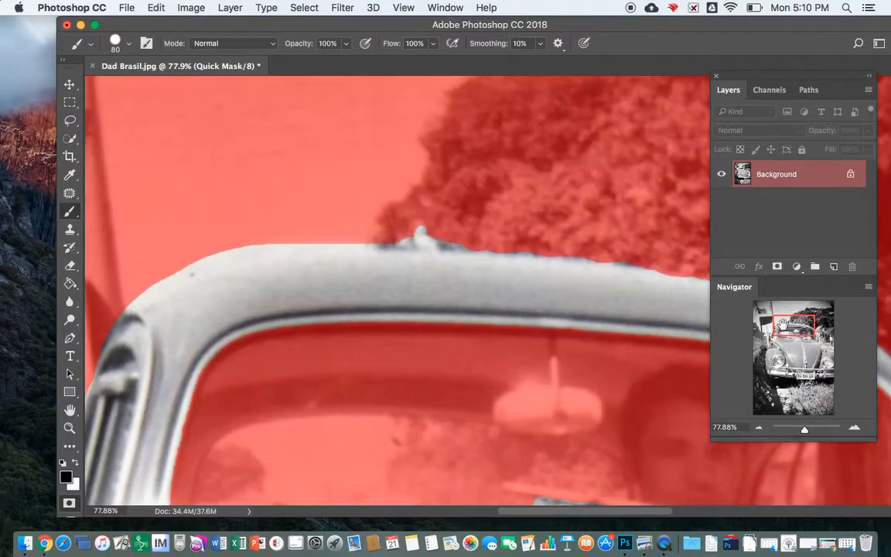
{"action": "mouse_move", "coordinate": [423, 216]}
{"action": "left_mouse_down"}
{"action": "mouse_move", "coordinate": [475, 229]}
{"action": "mouse_move", "coordinate": [418, 215]}
{"action": "mouse_move", "coordinate": [388, 222]}
{"action": "left_mouse_up"}
Step: Mask out the wiper area and the driver's hand along the base of the windshield in black
{"action": "left_click_drag", "start_coordinate": [773, 321], "coordinate": [797, 350]}
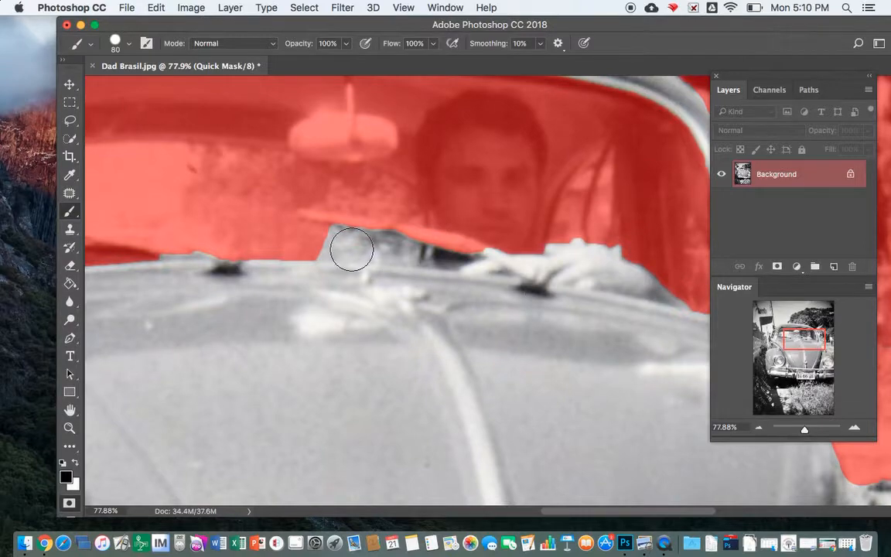
{"action": "mouse_move", "coordinate": [348, 244]}
{"action": "left_mouse_down"}
{"action": "mouse_move", "coordinate": [317, 239]}
{"action": "mouse_move", "coordinate": [480, 245]}
{"action": "mouse_move", "coordinate": [693, 289]}
{"action": "mouse_move", "coordinate": [643, 270]}
{"action": "mouse_move", "coordinate": [606, 239]}
{"action": "mouse_move", "coordinate": [495, 255]}
{"action": "mouse_move", "coordinate": [420, 243]}
{"action": "left_mouse_up"}
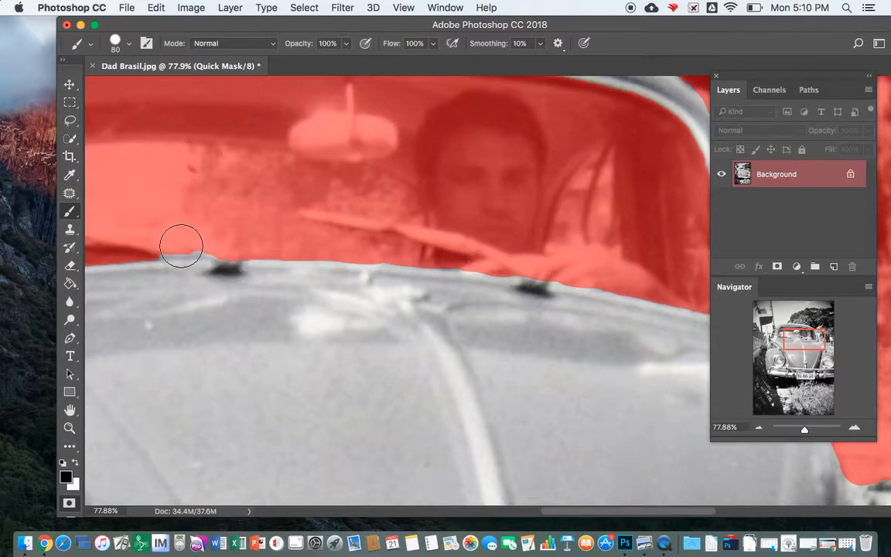
{"action": "mouse_move", "coordinate": [211, 242]}
{"action": "left_mouse_down"}
{"action": "mouse_move", "coordinate": [213, 234]}
{"action": "mouse_move", "coordinate": [193, 230]}
{"action": "mouse_move", "coordinate": [155, 238]}
{"action": "mouse_move", "coordinate": [210, 235]}
{"action": "left_mouse_up"}
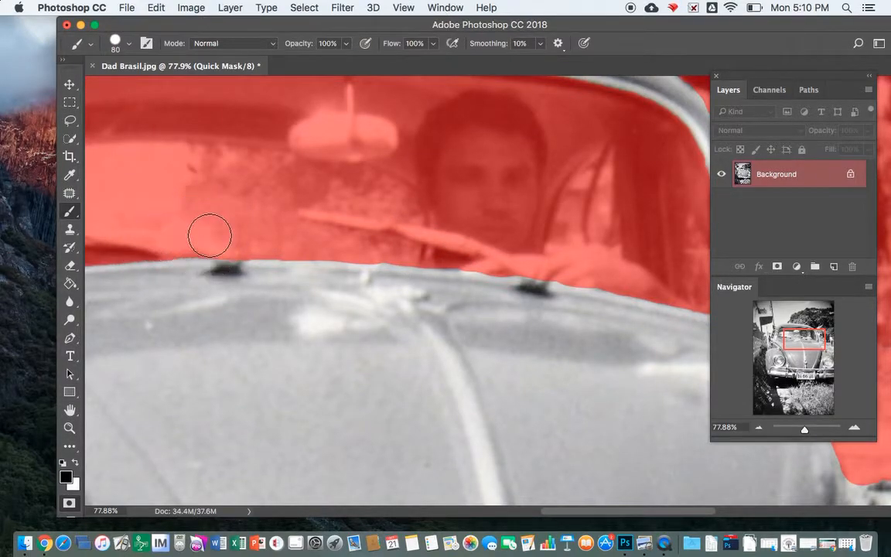
Step: Mask out the curved bumper tube, the upright bumper guard and the horn grille on the photo's left in black with a 45 px brush
{"action": "left_click_drag", "start_coordinate": [808, 338], "coordinate": [790, 370]}
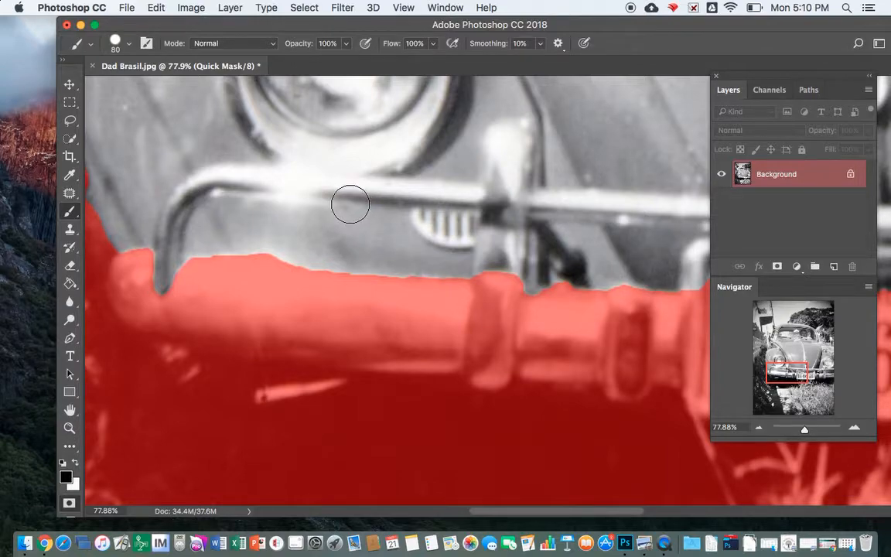
{"action": "mouse_move", "coordinate": [329, 186]}
{"action": "left_mouse_down"}
{"action": "mouse_move", "coordinate": [231, 173]}
{"action": "mouse_move", "coordinate": [191, 183]}
{"action": "mouse_move", "coordinate": [167, 237]}
{"action": "mouse_move", "coordinate": [166, 297]}
{"action": "mouse_move", "coordinate": [169, 264]}
{"action": "mouse_move", "coordinate": [154, 288]}
{"action": "left_mouse_up"}
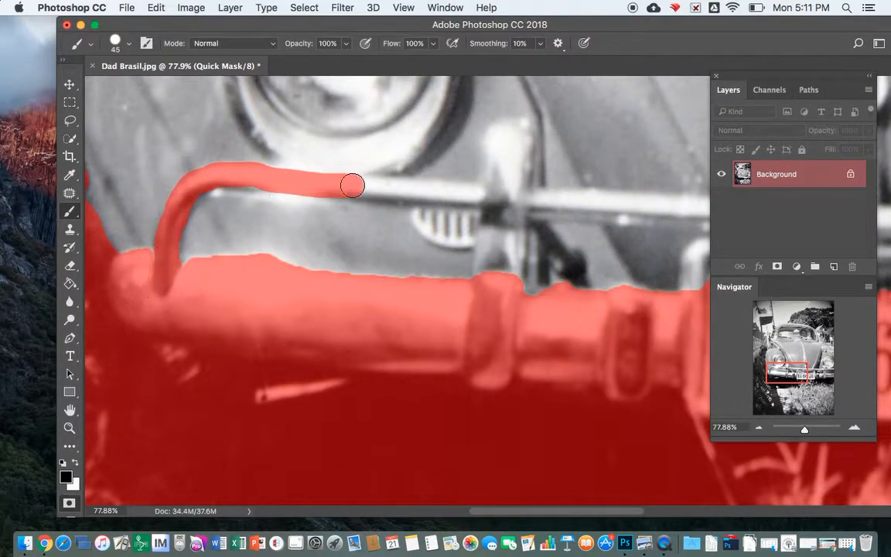
{"action": "mouse_move", "coordinate": [351, 186]}
{"action": "left_mouse_down"}
{"action": "mouse_move", "coordinate": [497, 191]}
{"action": "mouse_move", "coordinate": [499, 139]}
{"action": "mouse_move", "coordinate": [514, 129]}
{"action": "mouse_move", "coordinate": [522, 136]}
{"action": "mouse_move", "coordinate": [522, 198]}
{"action": "mouse_move", "coordinate": [504, 163]}
{"action": "mouse_move", "coordinate": [514, 207]}
{"action": "mouse_move", "coordinate": [510, 299]}
{"action": "mouse_move", "coordinate": [491, 232]}
{"action": "mouse_move", "coordinate": [491, 202]}
{"action": "mouse_move", "coordinate": [482, 297]}
{"action": "left_mouse_up"}
{"action": "mouse_move", "coordinate": [482, 236]}
{"action": "left_mouse_down"}
{"action": "mouse_move", "coordinate": [435, 228]}
{"action": "mouse_move", "coordinate": [420, 212]}
{"action": "mouse_move", "coordinate": [451, 206]}
{"action": "mouse_move", "coordinate": [456, 214]}
{"action": "mouse_move", "coordinate": [436, 218]}
{"action": "left_mouse_up"}
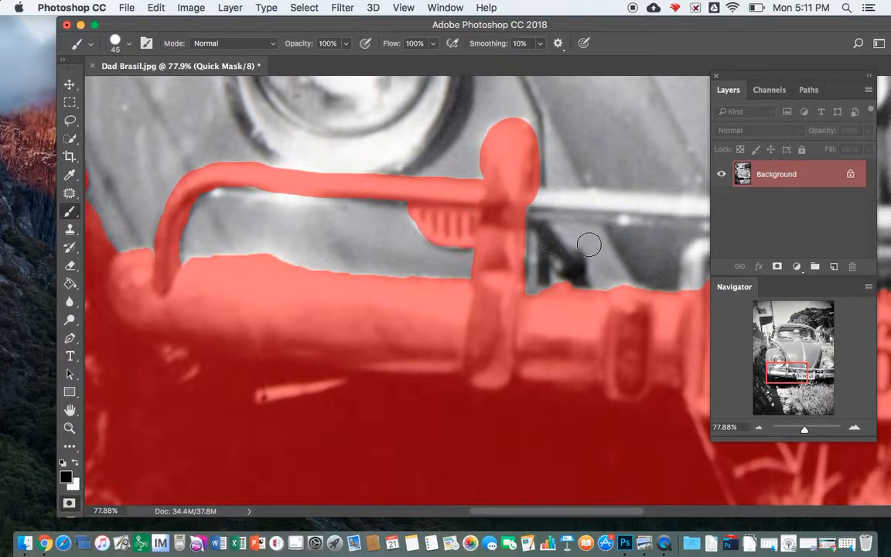
Step: Paint black along the upper bumper bar from the left bumper guard across the area above the license plate
{"action": "left_click_drag", "start_coordinate": [777, 371], "coordinate": [792, 371]}
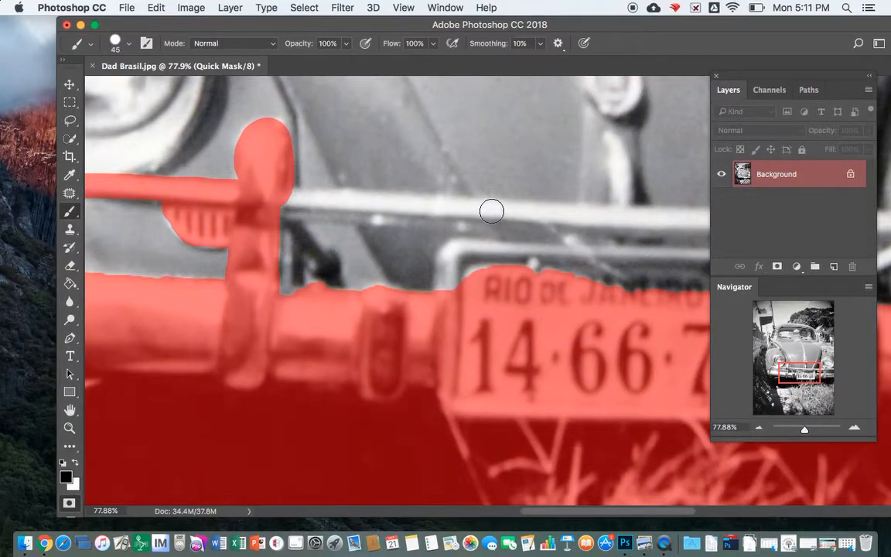
{"action": "left_click_drag", "start_coordinate": [490, 209], "coordinate": [279, 194]}
{"action": "left_click_drag", "start_coordinate": [495, 210], "coordinate": [717, 222]}
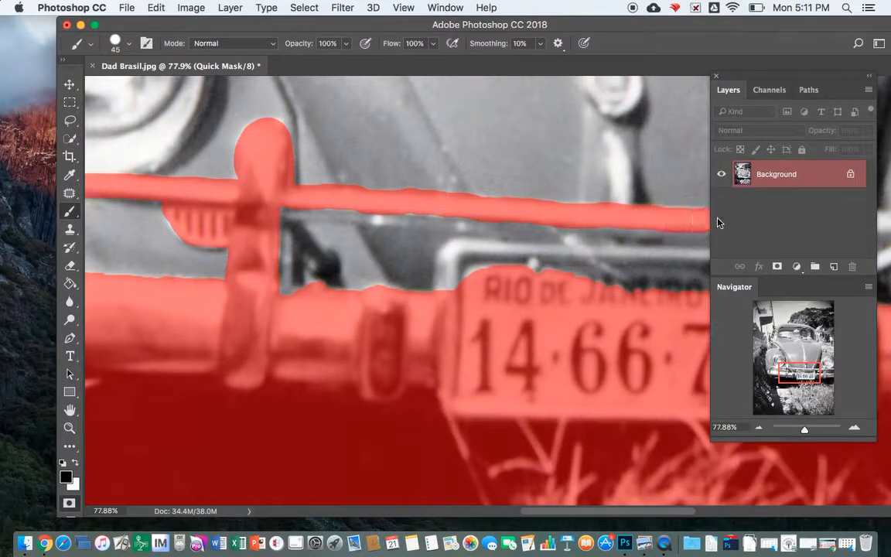
Step: Mask out the license plate's upper part and frame, and extend the black along the upper bumper bar toward the photo's right
{"action": "mouse_move", "coordinate": [445, 292]}
{"action": "left_mouse_down"}
{"action": "mouse_move", "coordinate": [459, 251]}
{"action": "mouse_move", "coordinate": [448, 254]}
{"action": "mouse_move", "coordinate": [489, 249]}
{"action": "mouse_move", "coordinate": [689, 255]}
{"action": "mouse_move", "coordinate": [705, 267]}
{"action": "mouse_move", "coordinate": [661, 274]}
{"action": "mouse_move", "coordinate": [524, 257]}
{"action": "mouse_move", "coordinate": [459, 272]}
{"action": "mouse_move", "coordinate": [472, 288]}
{"action": "mouse_move", "coordinate": [623, 280]}
{"action": "left_mouse_up"}
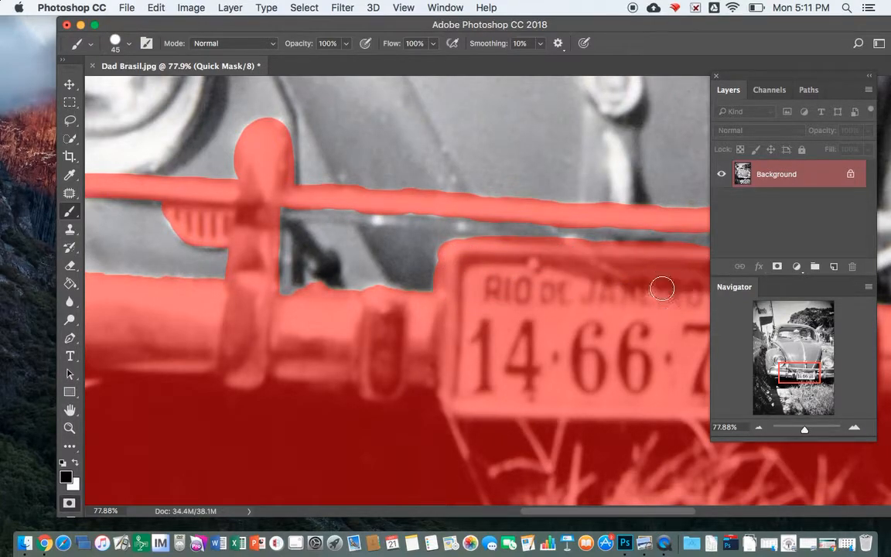
{"action": "left_click_drag", "start_coordinate": [800, 370], "coordinate": [821, 373]}
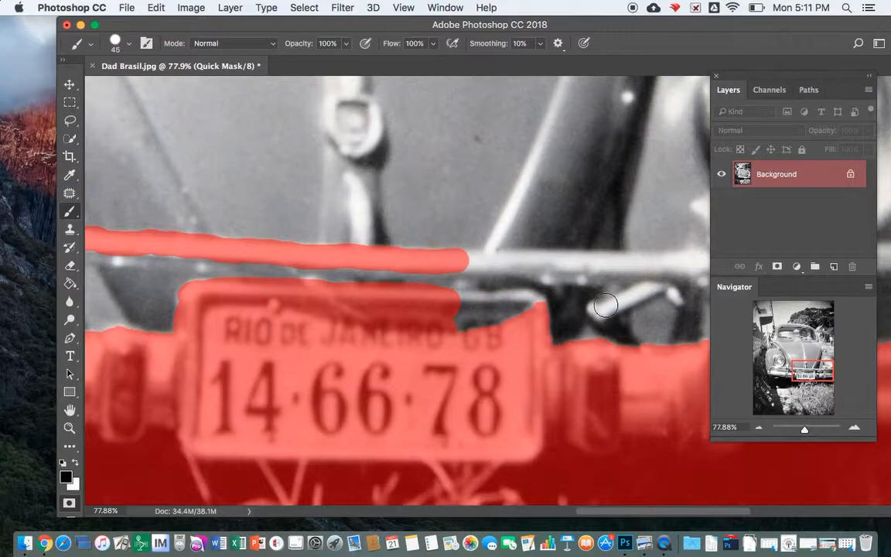
{"action": "mouse_move", "coordinate": [539, 305]}
{"action": "left_mouse_down"}
{"action": "mouse_move", "coordinate": [437, 303]}
{"action": "mouse_move", "coordinate": [463, 333]}
{"action": "mouse_move", "coordinate": [498, 317]}
{"action": "left_mouse_up"}
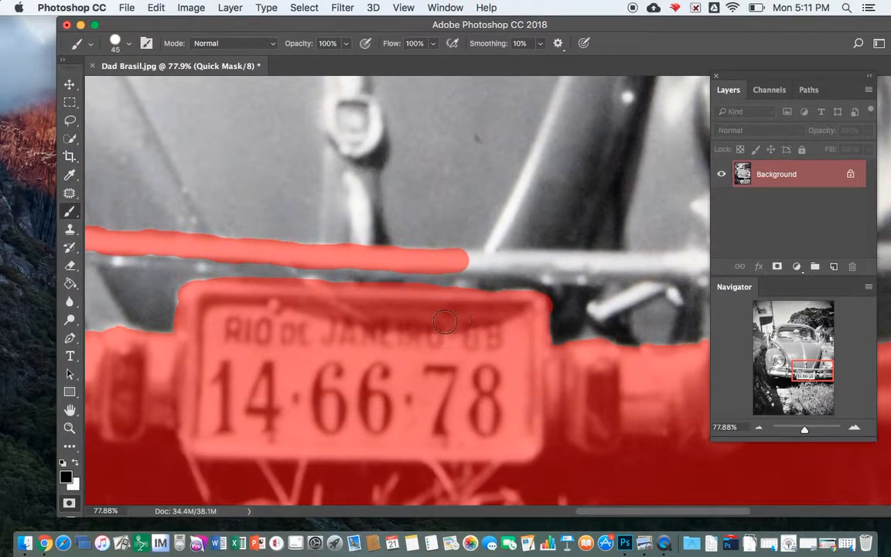
{"action": "mouse_move", "coordinate": [462, 261]}
{"action": "left_mouse_down"}
{"action": "mouse_move", "coordinate": [521, 261]}
{"action": "mouse_move", "coordinate": [566, 273]}
{"action": "mouse_move", "coordinate": [678, 264]}
{"action": "left_mouse_up"}
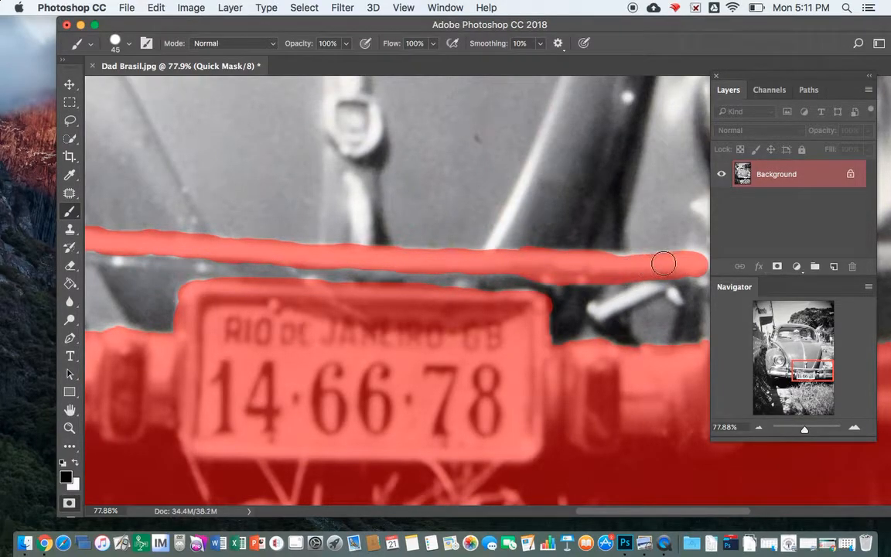
Step: Move the floating panels off the photo's right side and mask out the bumper guard, its bracket and the bar below the headlight there
{"action": "left_click_drag", "start_coordinate": [813, 377], "coordinate": [851, 368]}
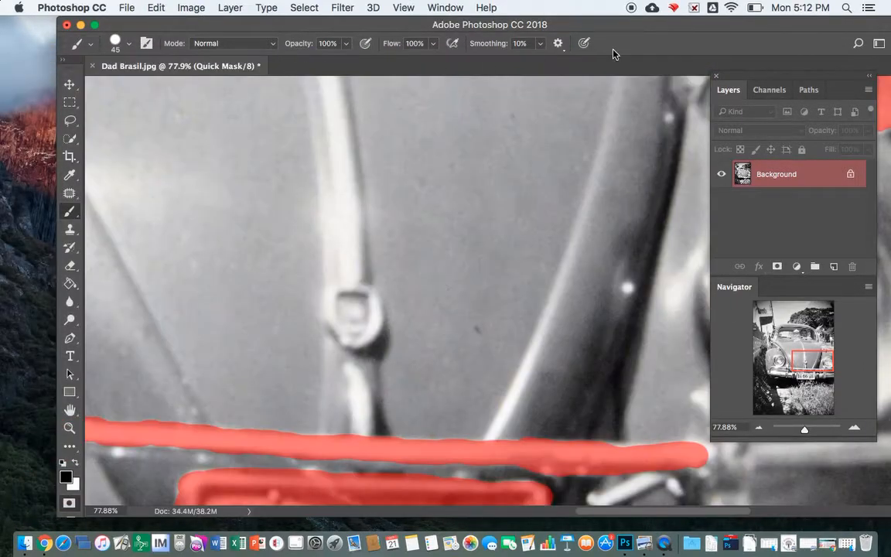
{"action": "left_click_drag", "start_coordinate": [760, 73], "coordinate": [260, 93]}
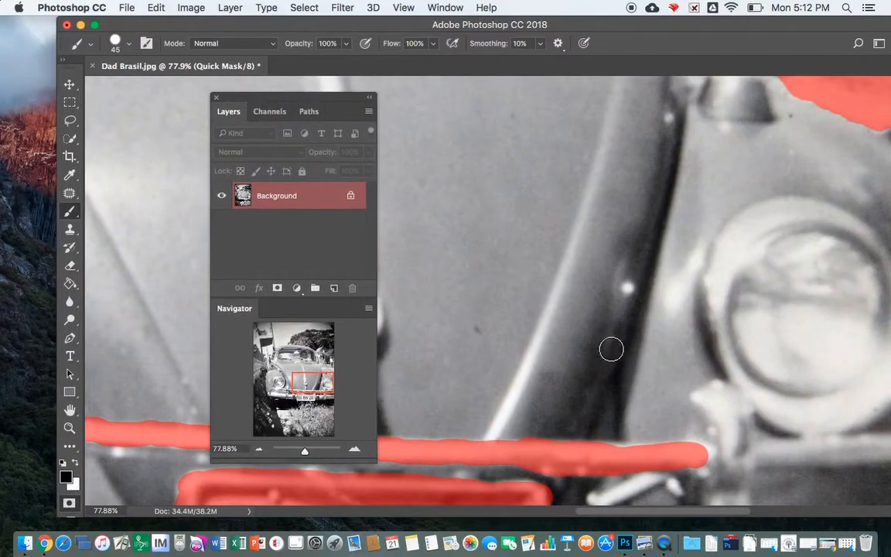
{"action": "mouse_move", "coordinate": [708, 465]}
{"action": "left_mouse_down"}
{"action": "mouse_move", "coordinate": [700, 403]}
{"action": "mouse_move", "coordinate": [712, 388]}
{"action": "mouse_move", "coordinate": [747, 408]}
{"action": "mouse_move", "coordinate": [750, 497]}
{"action": "mouse_move", "coordinate": [715, 401]}
{"action": "mouse_move", "coordinate": [738, 441]}
{"action": "mouse_move", "coordinate": [705, 498]}
{"action": "mouse_move", "coordinate": [702, 452]}
{"action": "mouse_move", "coordinate": [737, 506]}
{"action": "mouse_move", "coordinate": [683, 466]}
{"action": "mouse_move", "coordinate": [581, 504]}
{"action": "left_mouse_up"}
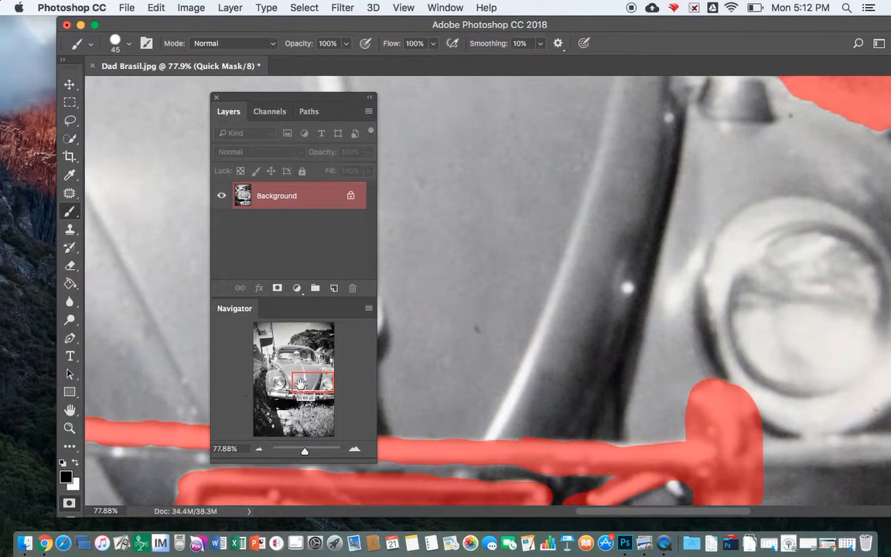
{"action": "left_click_drag", "start_coordinate": [300, 381], "coordinate": [328, 389]}
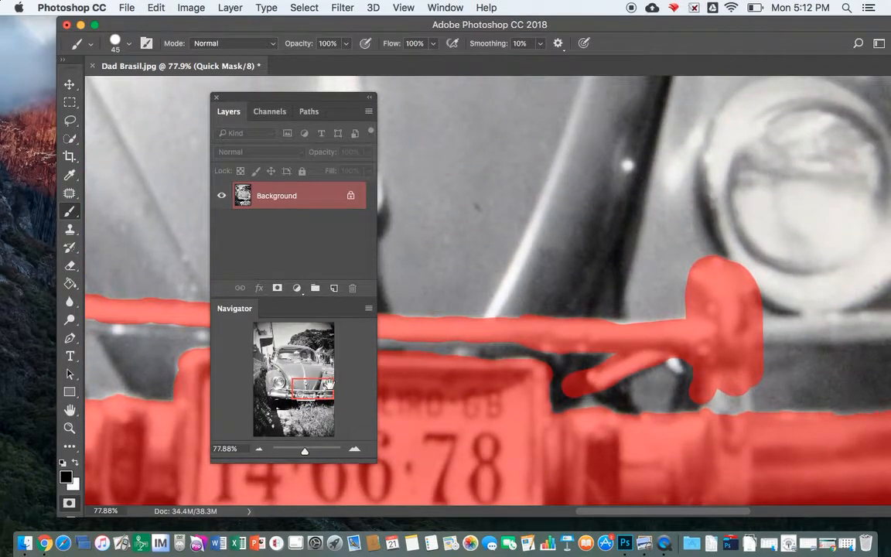
{"action": "mouse_move", "coordinate": [747, 329]}
{"action": "left_mouse_down"}
{"action": "mouse_move", "coordinate": [847, 330]}
{"action": "mouse_move", "coordinate": [887, 318]}
{"action": "left_mouse_up"}
{"action": "mouse_move", "coordinate": [754, 343]}
{"action": "left_mouse_down"}
{"action": "mouse_move", "coordinate": [743, 374]}
{"action": "mouse_move", "coordinate": [755, 401]}
{"action": "mouse_move", "coordinate": [752, 442]}
{"action": "mouse_move", "coordinate": [723, 381]}
{"action": "mouse_move", "coordinate": [717, 414]}
{"action": "mouse_move", "coordinate": [740, 404]}
{"action": "left_mouse_up"}
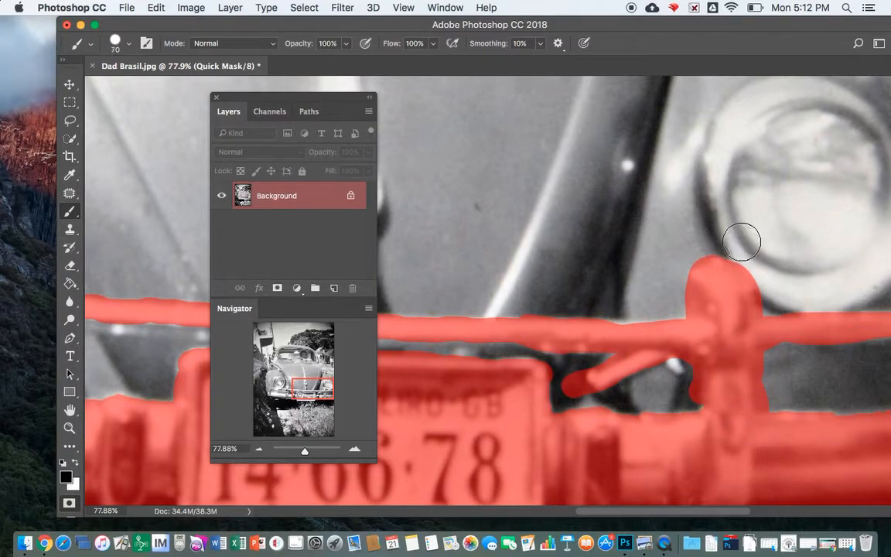
Step: Mask out the headlight on the photo's right in black with a 250 px brush
{"action": "key", "text": "bracketright"}
{"action": "key", "text": "bracketright"}
{"action": "key", "text": "bracketright"}
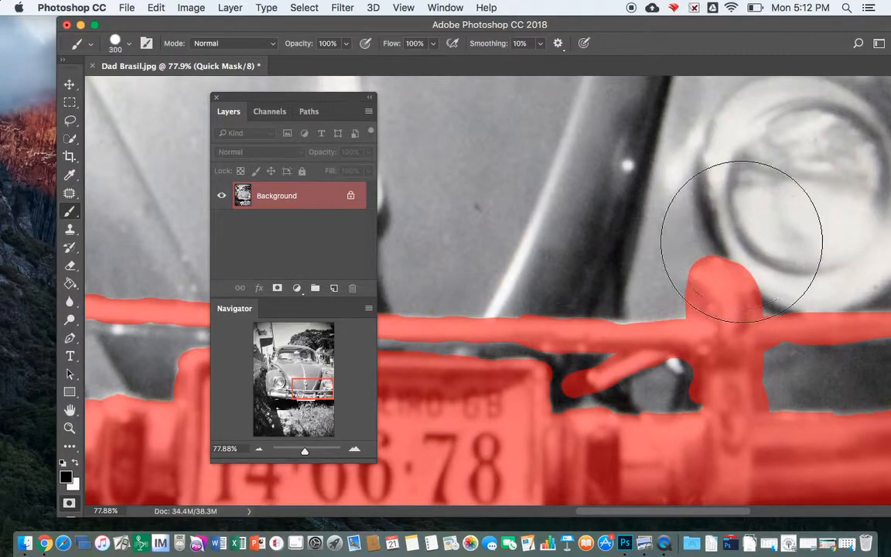
{"action": "key", "text": "bracketleft"}
{"action": "mouse_move", "coordinate": [796, 195]}
{"action": "left_mouse_down"}
{"action": "mouse_move", "coordinate": [800, 188]}
{"action": "mouse_move", "coordinate": [781, 174]}
{"action": "mouse_move", "coordinate": [797, 182]}
{"action": "mouse_move", "coordinate": [787, 199]}
{"action": "mouse_move", "coordinate": [800, 202]}
{"action": "mouse_move", "coordinate": [773, 144]}
{"action": "mouse_move", "coordinate": [765, 159]}
{"action": "mouse_move", "coordinate": [780, 215]}
{"action": "mouse_move", "coordinate": [804, 241]}
{"action": "mouse_move", "coordinate": [825, 228]}
{"action": "mouse_move", "coordinate": [846, 178]}
{"action": "mouse_move", "coordinate": [815, 150]}
{"action": "mouse_move", "coordinate": [794, 169]}
{"action": "mouse_move", "coordinate": [772, 154]}
{"action": "mouse_move", "coordinate": [740, 165]}
{"action": "mouse_move", "coordinate": [765, 178]}
{"action": "mouse_move", "coordinate": [745, 229]}
{"action": "mouse_move", "coordinate": [727, 241]}
{"action": "left_mouse_up"}
Step: Mask out the headlight on the photo's left in black, including its chrome ring
{"action": "left_click_drag", "start_coordinate": [308, 393], "coordinate": [264, 388]}
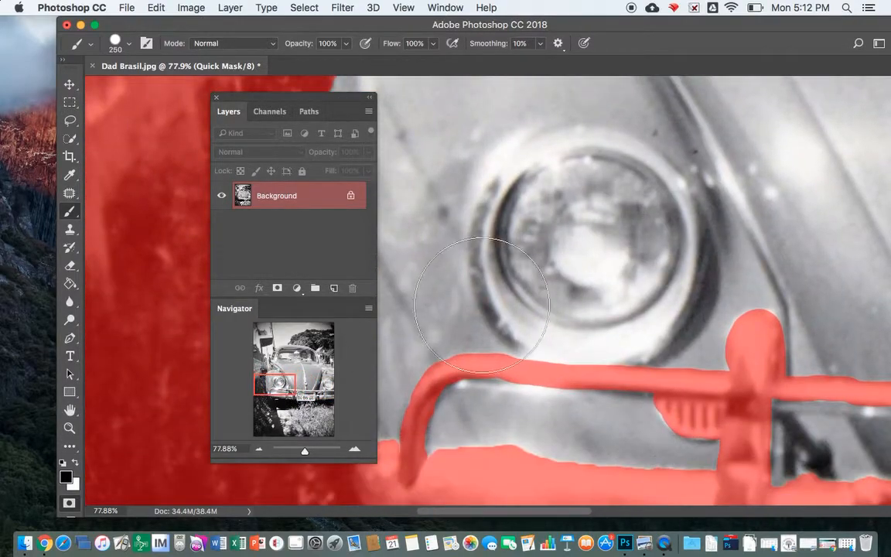
{"action": "left_click", "coordinate": [579, 304]}
{"action": "mouse_move", "coordinate": [580, 304]}
{"action": "left_mouse_down"}
{"action": "mouse_move", "coordinate": [628, 290]}
{"action": "mouse_move", "coordinate": [635, 236]}
{"action": "mouse_move", "coordinate": [628, 218]}
{"action": "mouse_move", "coordinate": [594, 196]}
{"action": "mouse_move", "coordinate": [559, 215]}
{"action": "mouse_move", "coordinate": [546, 247]}
{"action": "mouse_move", "coordinate": [545, 287]}
{"action": "mouse_move", "coordinate": [573, 305]}
{"action": "mouse_move", "coordinate": [538, 260]}
{"action": "mouse_move", "coordinate": [535, 236]}
{"action": "mouse_move", "coordinate": [543, 212]}
{"action": "mouse_move", "coordinate": [568, 194]}
{"action": "mouse_move", "coordinate": [603, 194]}
{"action": "mouse_move", "coordinate": [640, 229]}
{"action": "mouse_move", "coordinate": [637, 268]}
{"action": "mouse_move", "coordinate": [589, 320]}
{"action": "mouse_move", "coordinate": [564, 310]}
{"action": "left_mouse_up"}
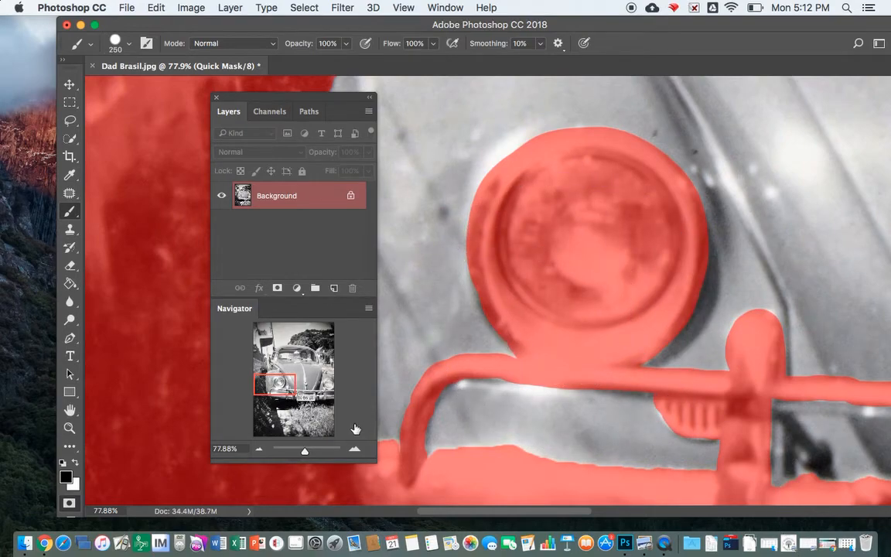
Step: Exit Quick Mask to turn the mask into a selection and place the floating panels clear of the whole photo
{"action": "left_click_drag", "start_coordinate": [304, 455], "coordinate": [298, 451]}
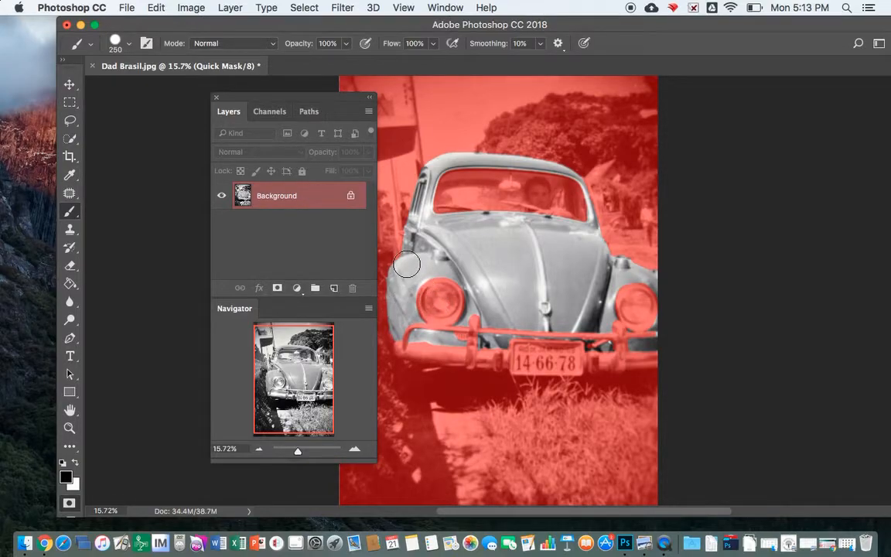
{"action": "key", "text": "q"}
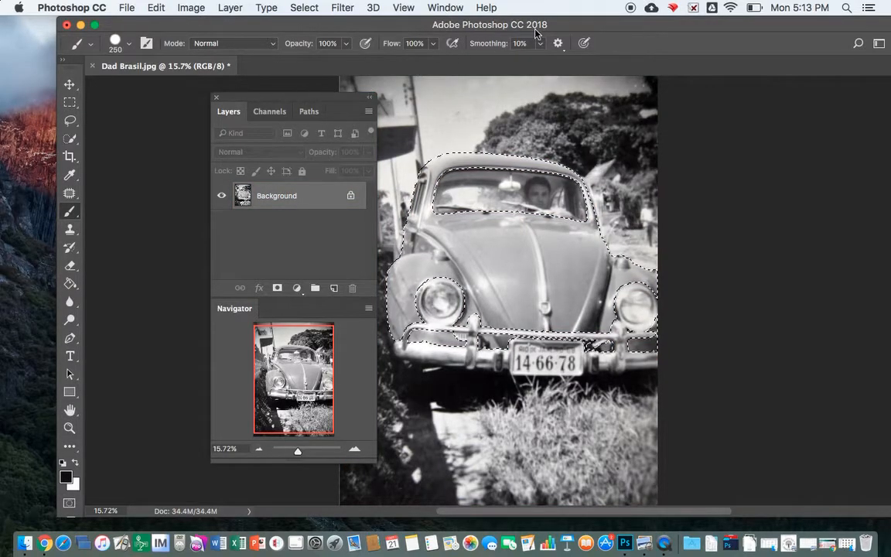
{"action": "left_click_drag", "start_coordinate": [591, 27], "coordinate": [487, 6]}
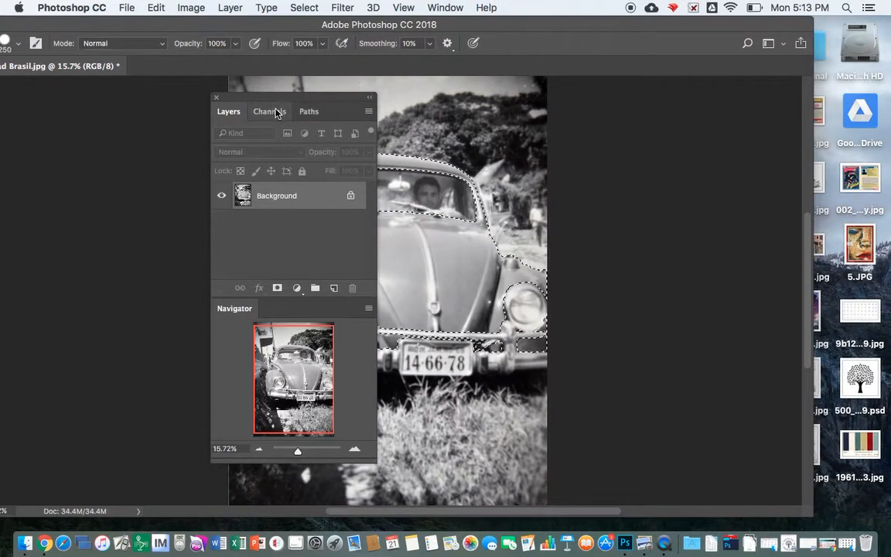
{"action": "left_click_drag", "start_coordinate": [273, 104], "coordinate": [705, 103]}
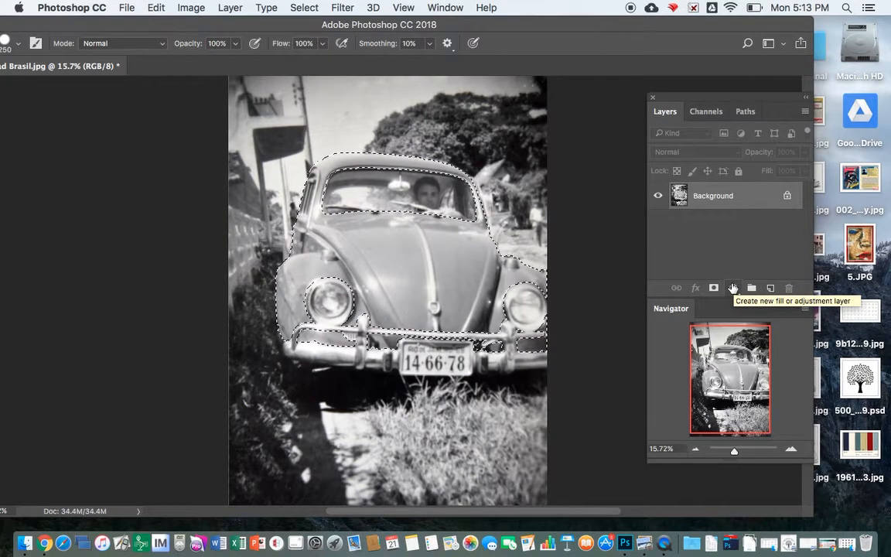
{"action": "left_click_drag", "start_coordinate": [249, 28], "coordinate": [335, 17]}
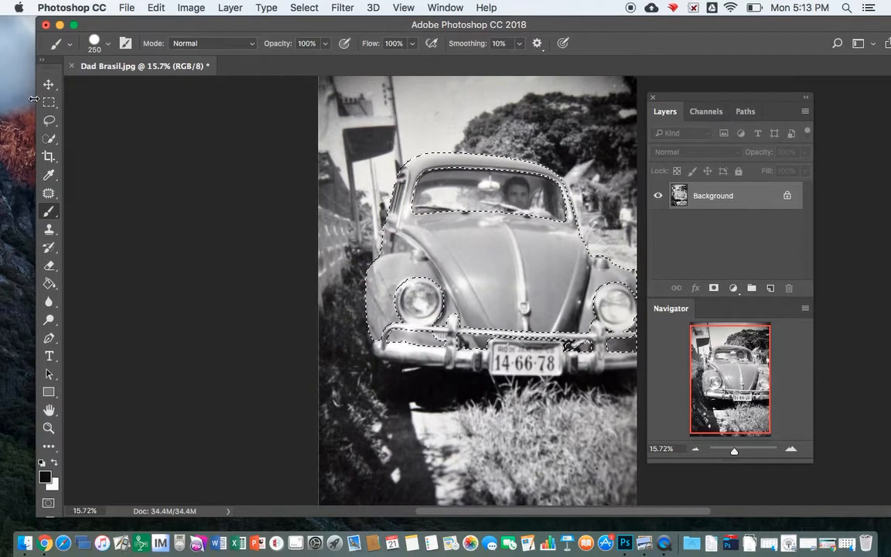
Step: Refine the car selection's edge in the classic Refine Edge dialog with Smart Radius, a small radius and slight smoothing, output to a selection
{"action": "left_click", "coordinate": [50, 138]}
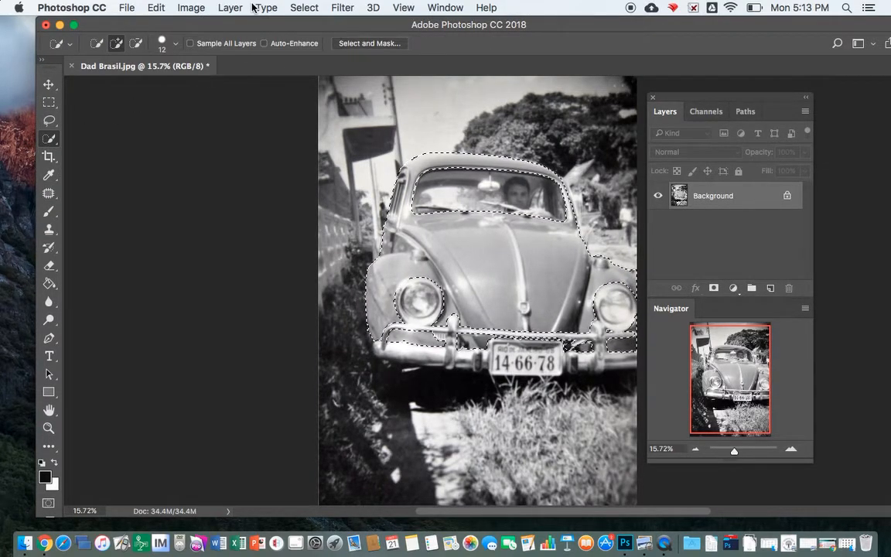
{"action": "left_click", "coordinate": [298, 6]}
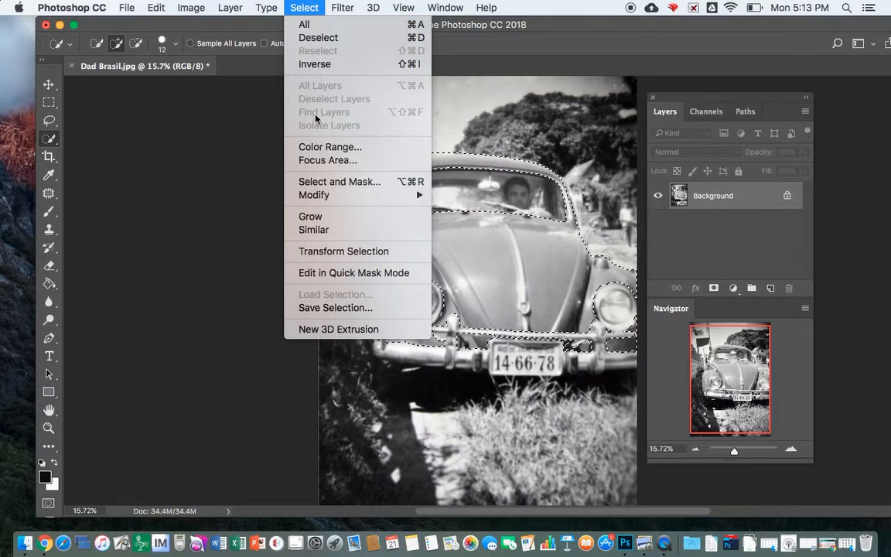
{"action": "left_click", "coordinate": [318, 181], "text": "shift"}
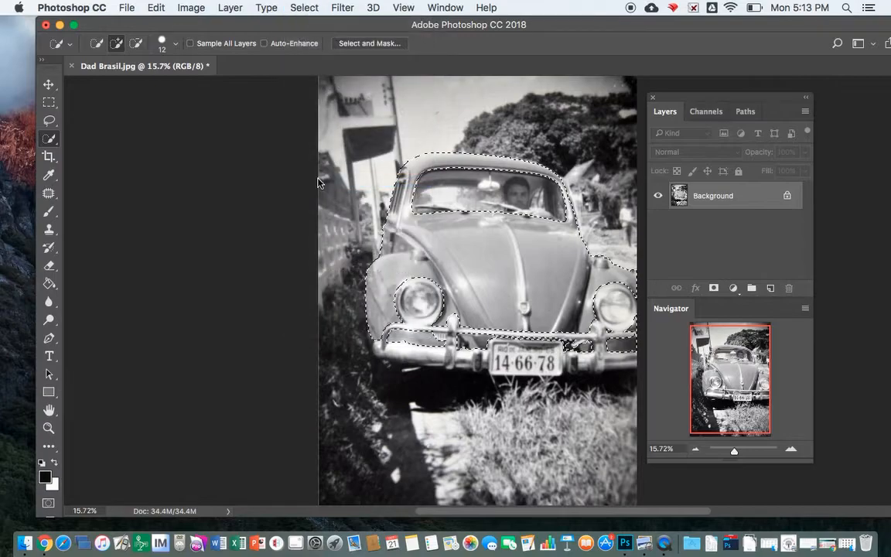
{"action": "left_click_drag", "start_coordinate": [602, 65], "coordinate": [675, 65]}
{"action": "left_click", "coordinate": [718, 150]}
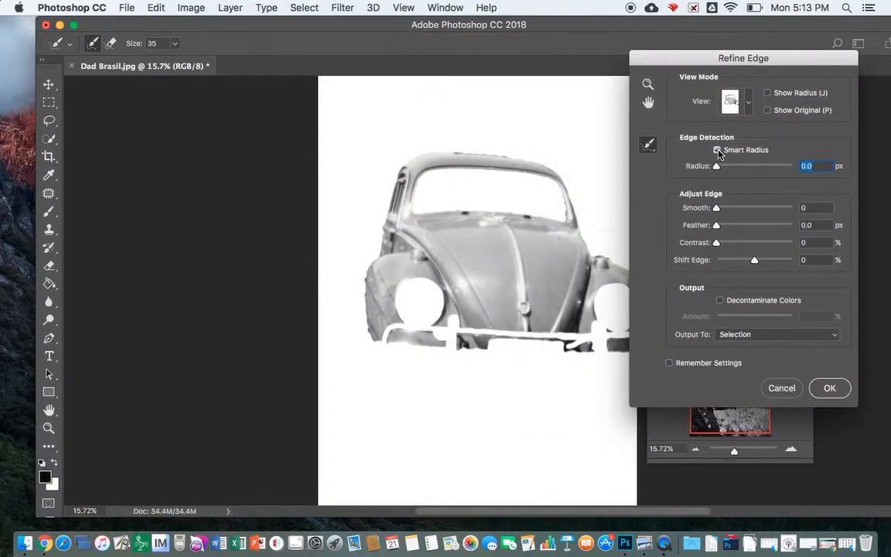
{"action": "left_click_drag", "start_coordinate": [716, 167], "coordinate": [732, 169]}
{"action": "left_click_drag", "start_coordinate": [716, 207], "coordinate": [720, 208]}
{"action": "left_click", "coordinate": [829, 390]}
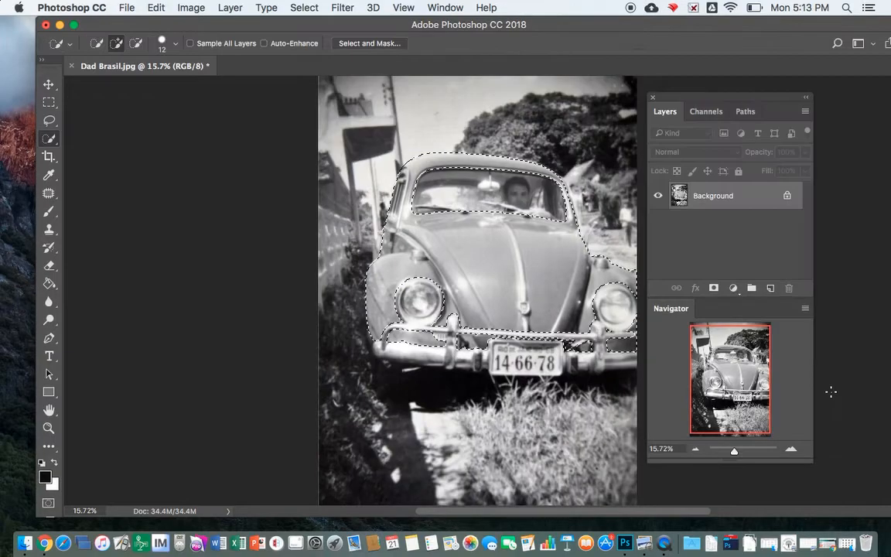
Step: Add a Solid Color fill layer in blue #5773c3 over the selected car body and set its blend mode to Overlay
{"action": "left_click", "coordinate": [733, 288]}
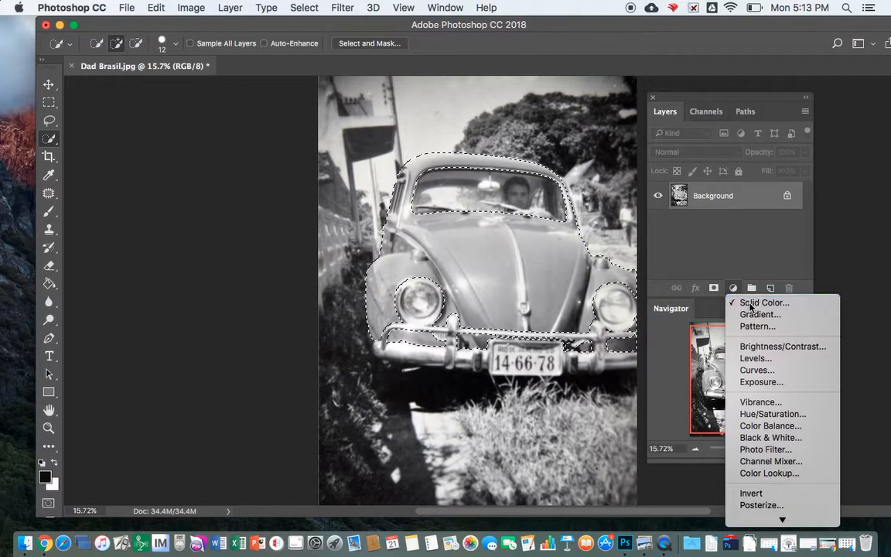
{"action": "left_click", "coordinate": [749, 303]}
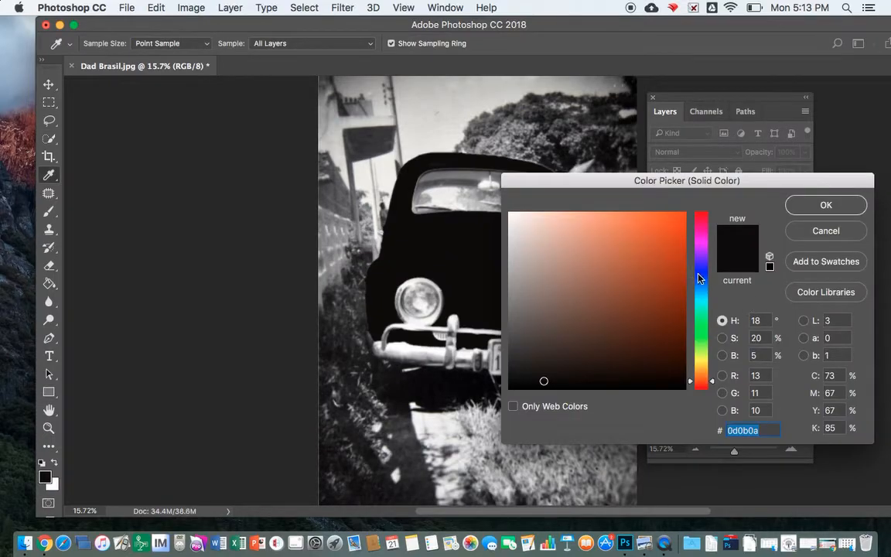
{"action": "left_click", "coordinate": [701, 281]}
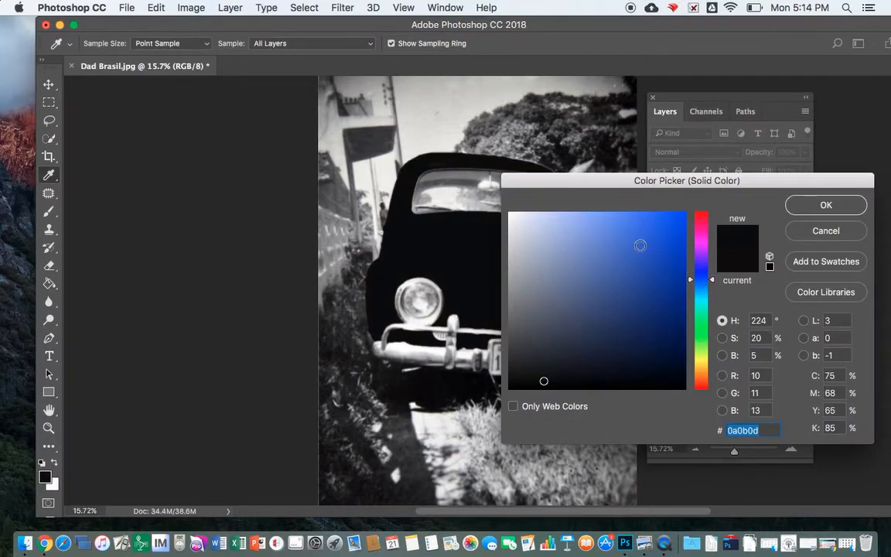
{"action": "left_click", "coordinate": [615, 229]}
{"action": "left_click", "coordinate": [608, 226]}
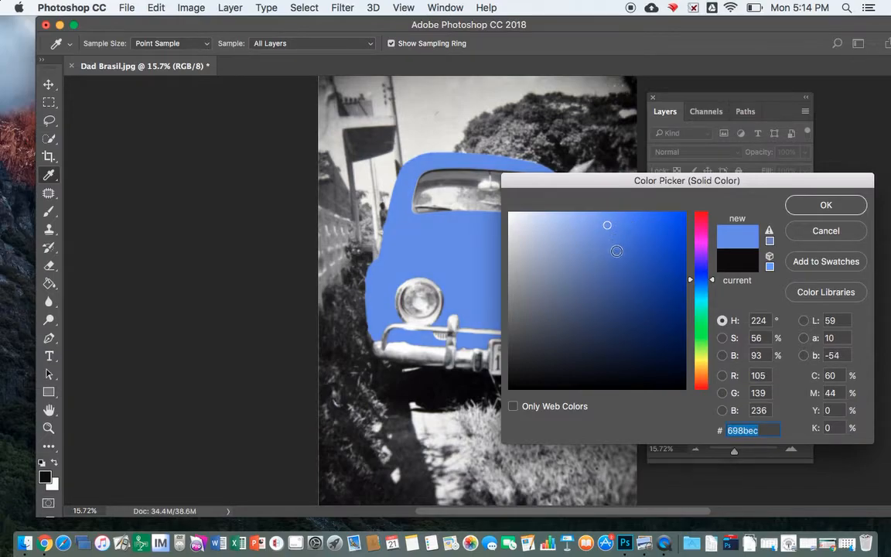
{"action": "left_click", "coordinate": [607, 254]}
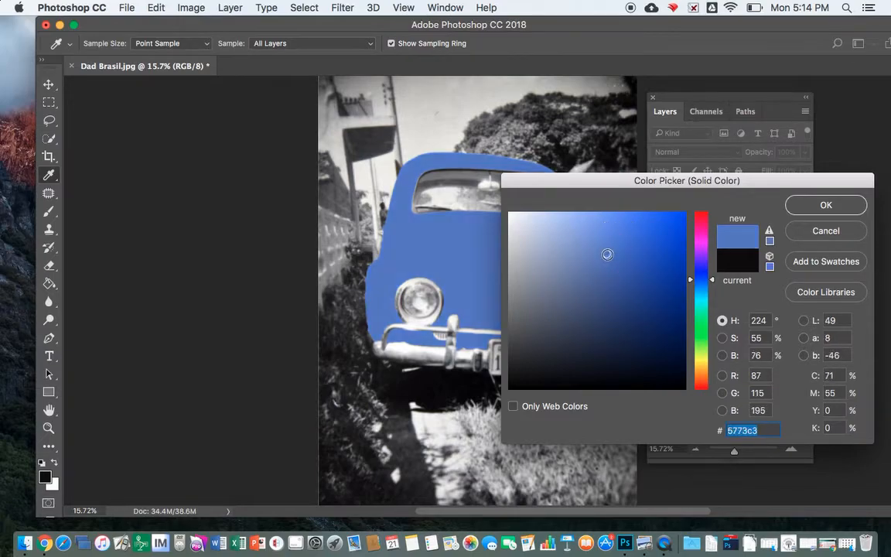
{"action": "left_click", "coordinate": [824, 206]}
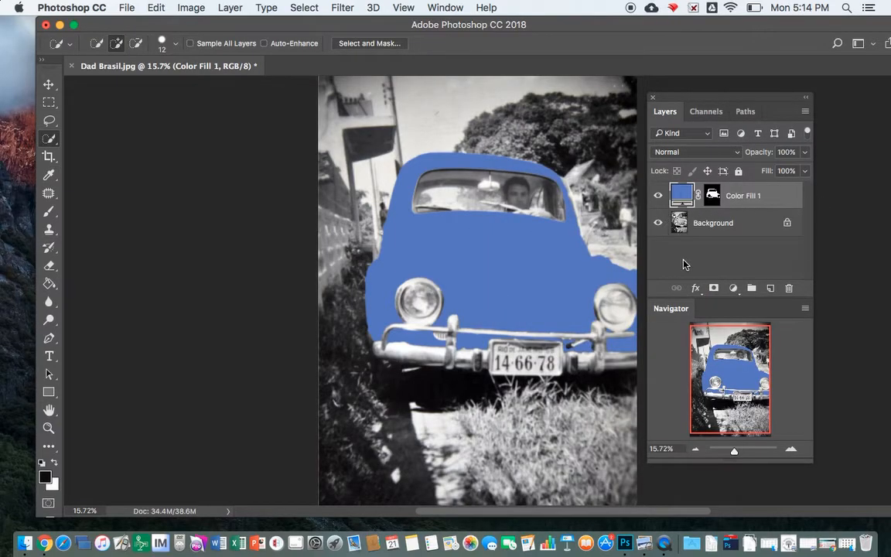
{"action": "left_click", "coordinate": [734, 153]}
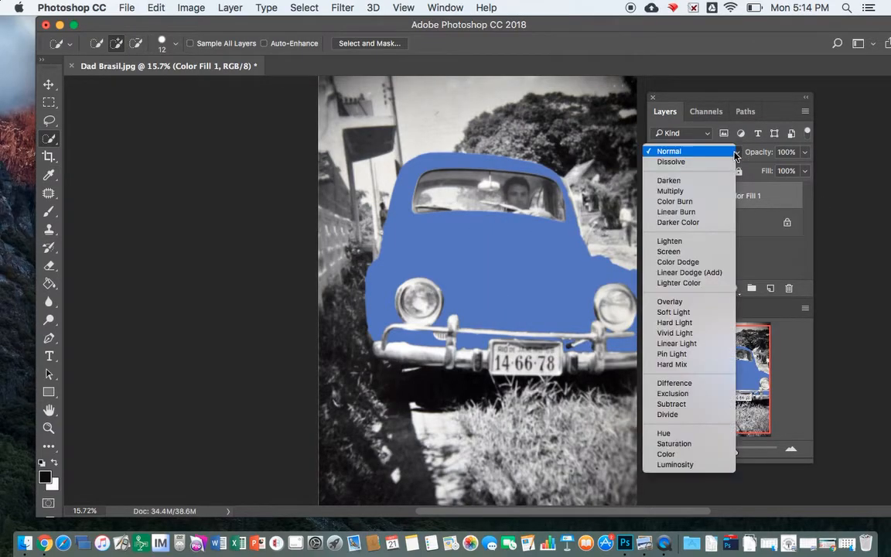
{"action": "left_click", "coordinate": [695, 301]}
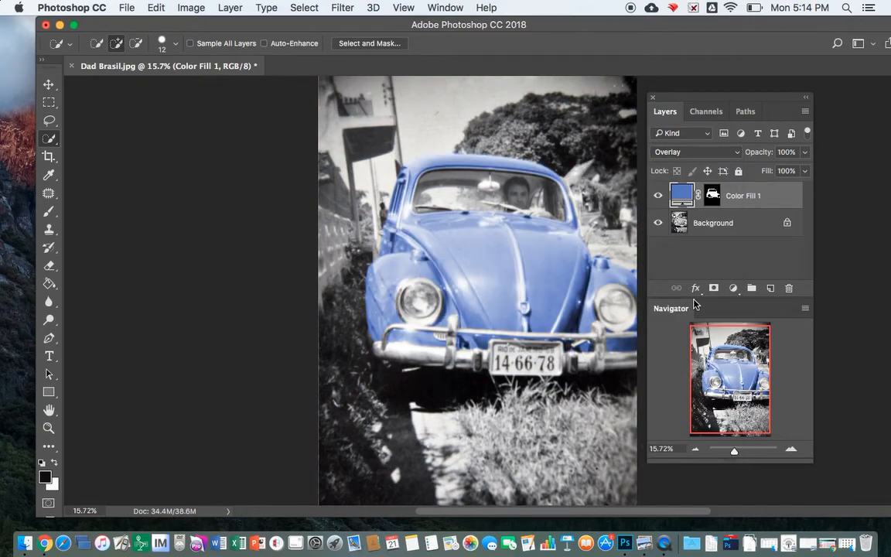